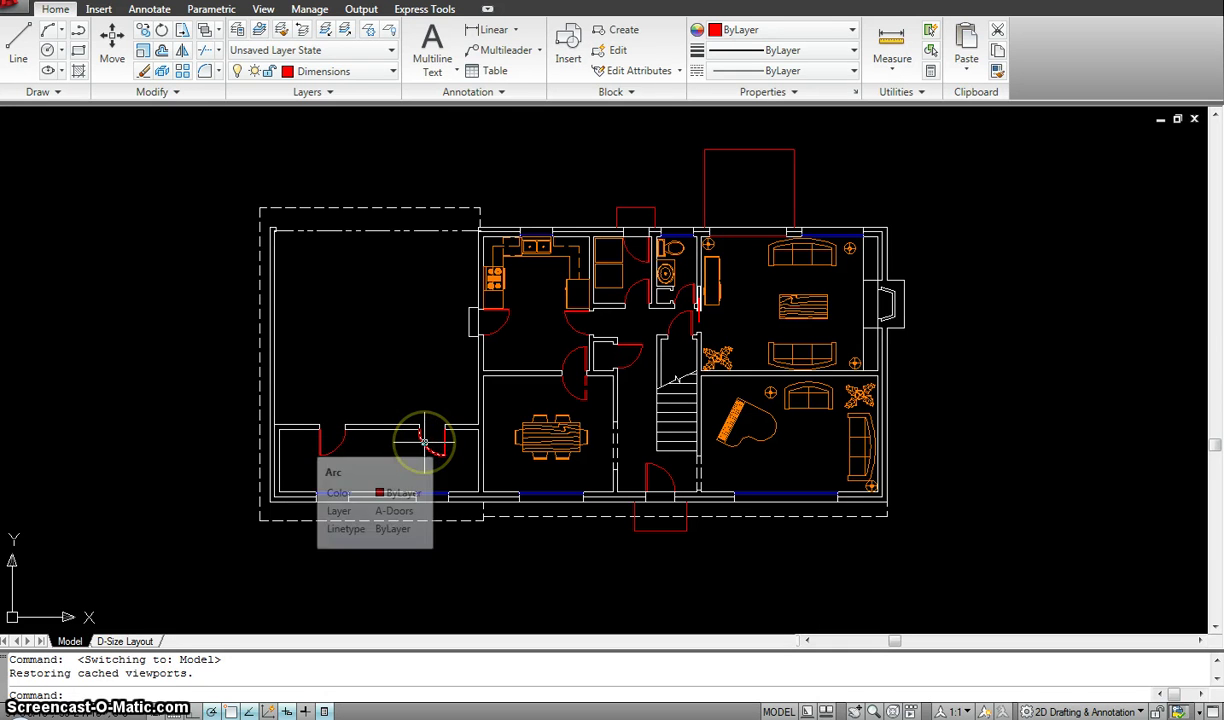
- Look through the drawing's layer list from BEAMS and CENTERLINES down to Viewport, and close it without changing the current layer
{"action": "left_click", "coordinate": [392, 72]}
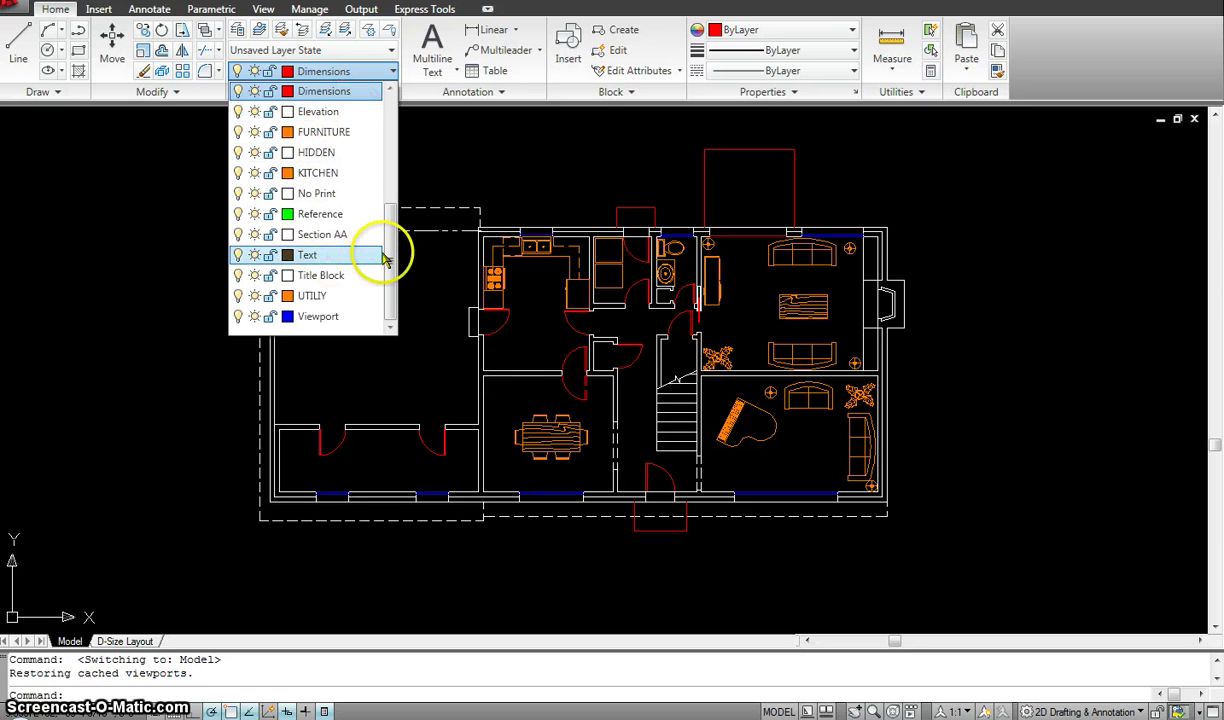
{"action": "mouse_move", "coordinate": [388, 240]}
{"action": "left_mouse_down"}
{"action": "mouse_move", "coordinate": [390, 163]}
{"action": "mouse_move", "coordinate": [391, 218]}
{"action": "left_mouse_up"}
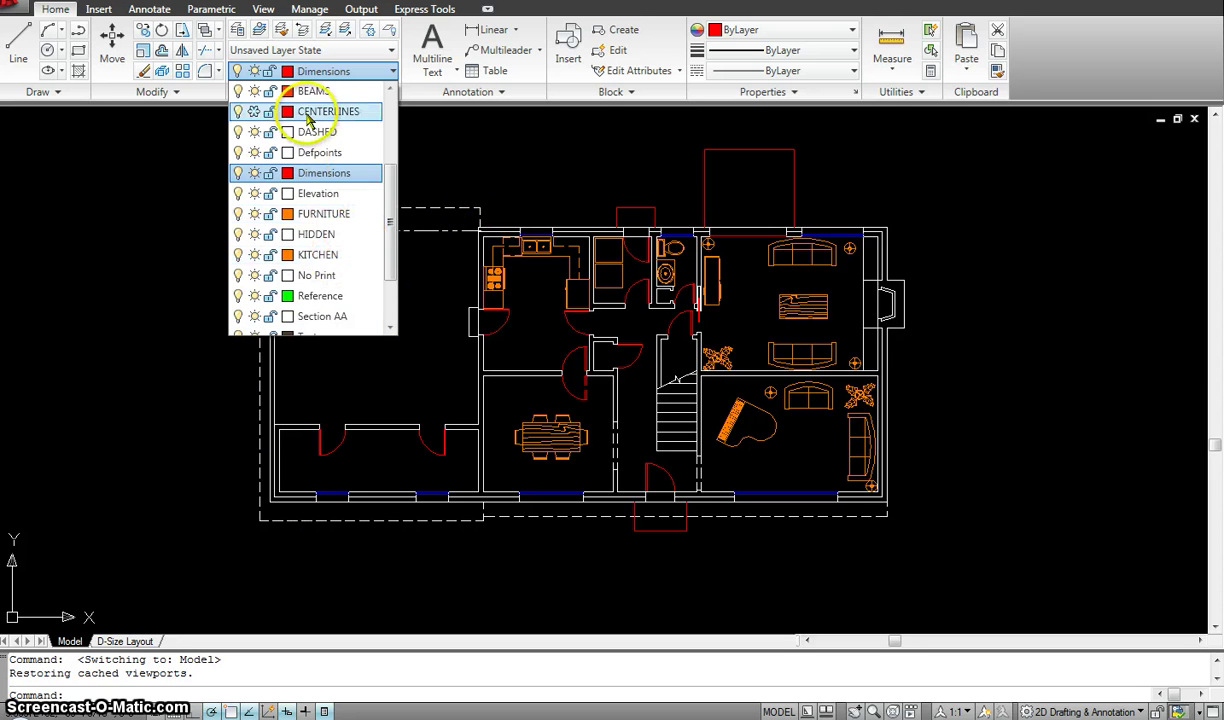
{"action": "left_click_drag", "start_coordinate": [348, 110], "coordinate": [393, 200]}
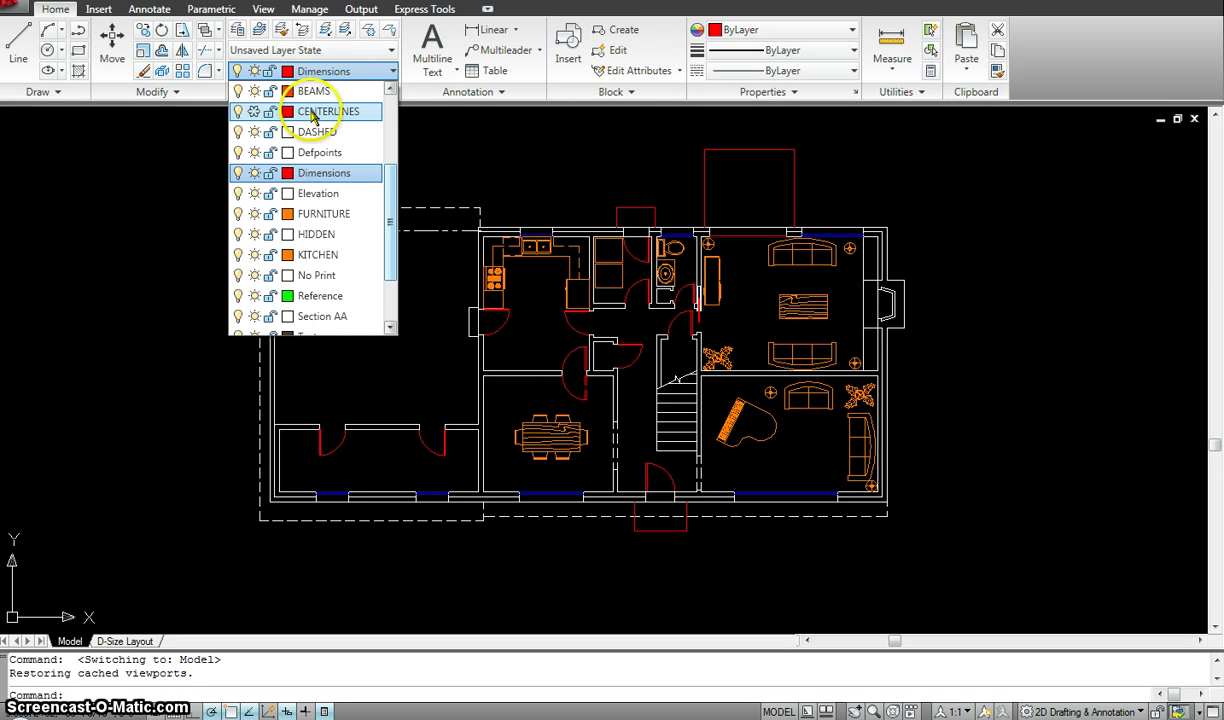
{"action": "left_click_drag", "start_coordinate": [305, 116], "coordinate": [336, 133]}
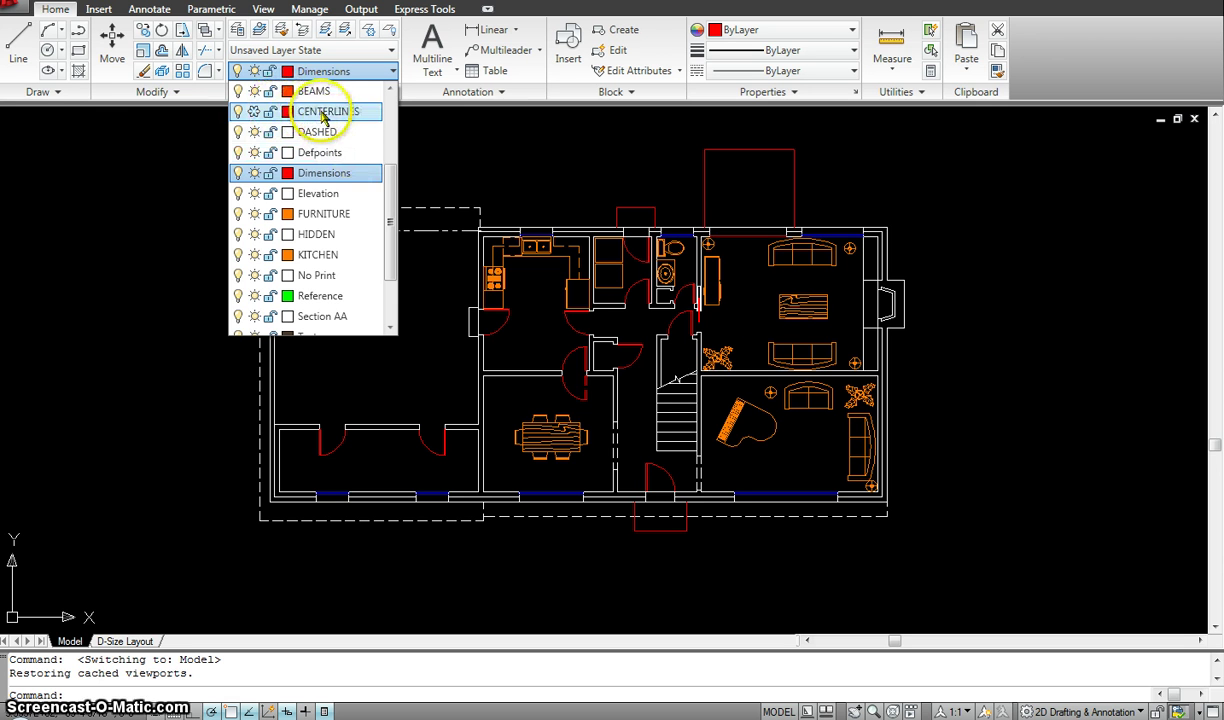
{"action": "left_click", "coordinate": [396, 210]}
{"action": "left_click_drag", "start_coordinate": [396, 224], "coordinate": [391, 265]}
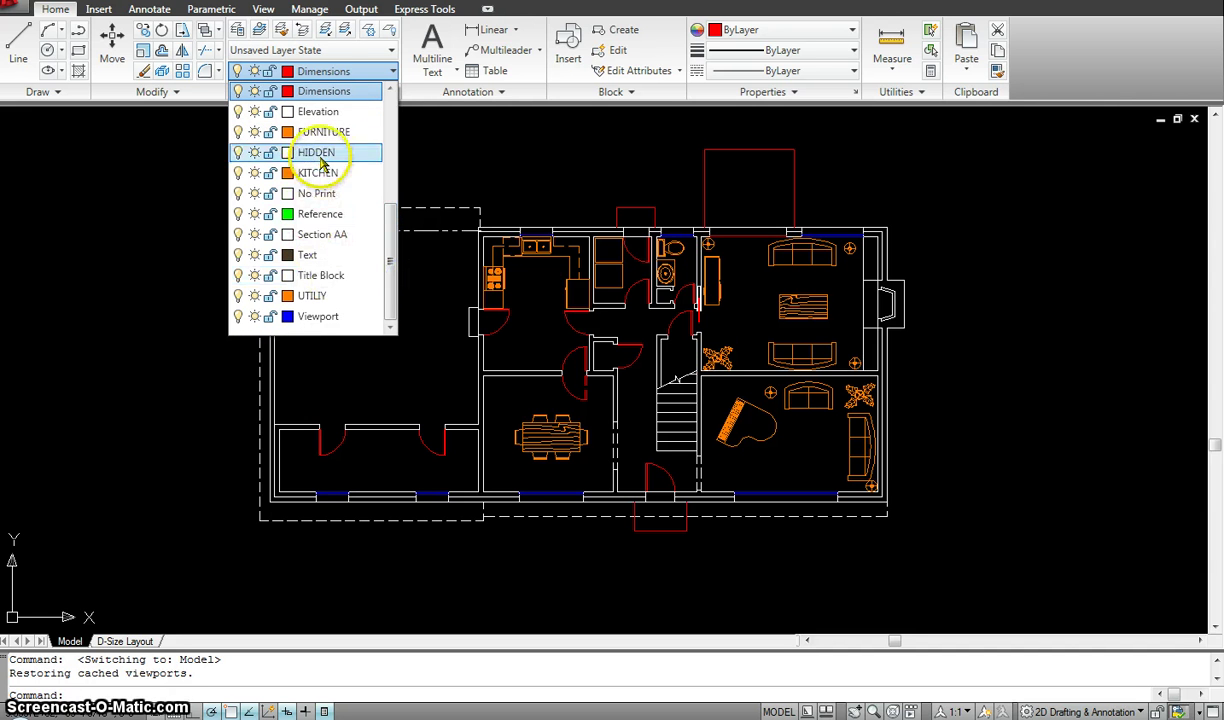
{"action": "left_click", "coordinate": [50, 188]}
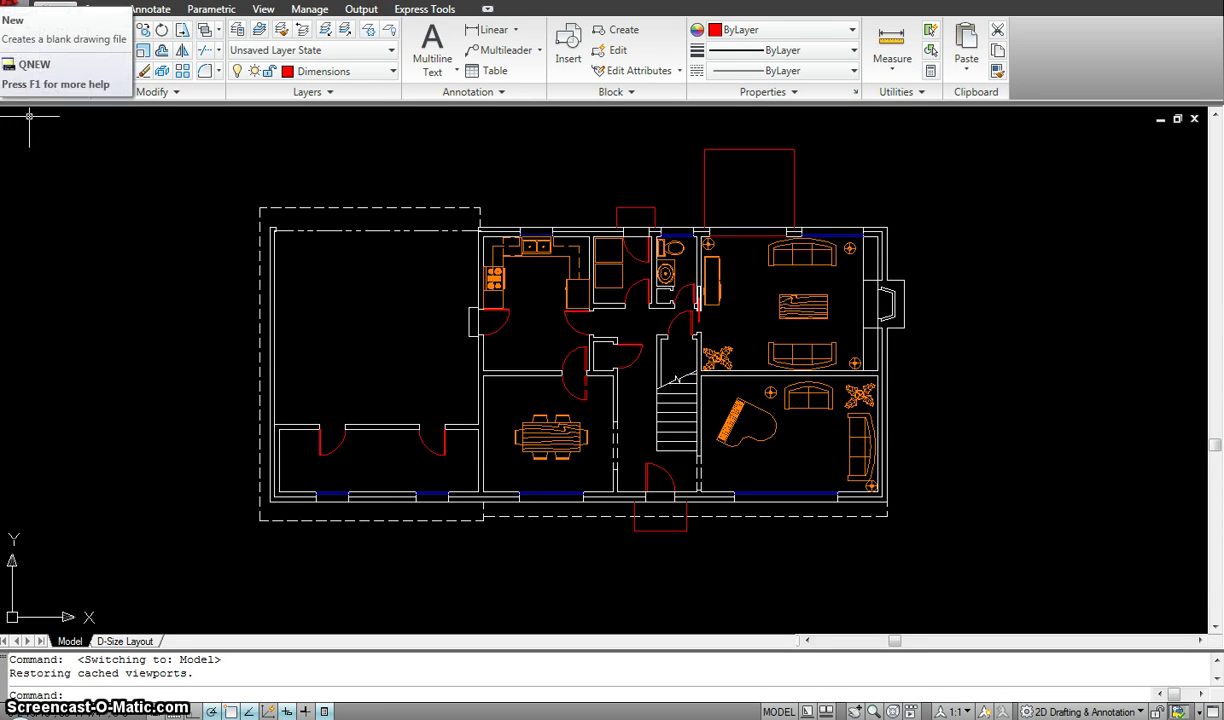
- Browse the drawing templates offered for a new drawing and cancel without creating one
{"action": "left_click", "coordinate": [48, 4]}
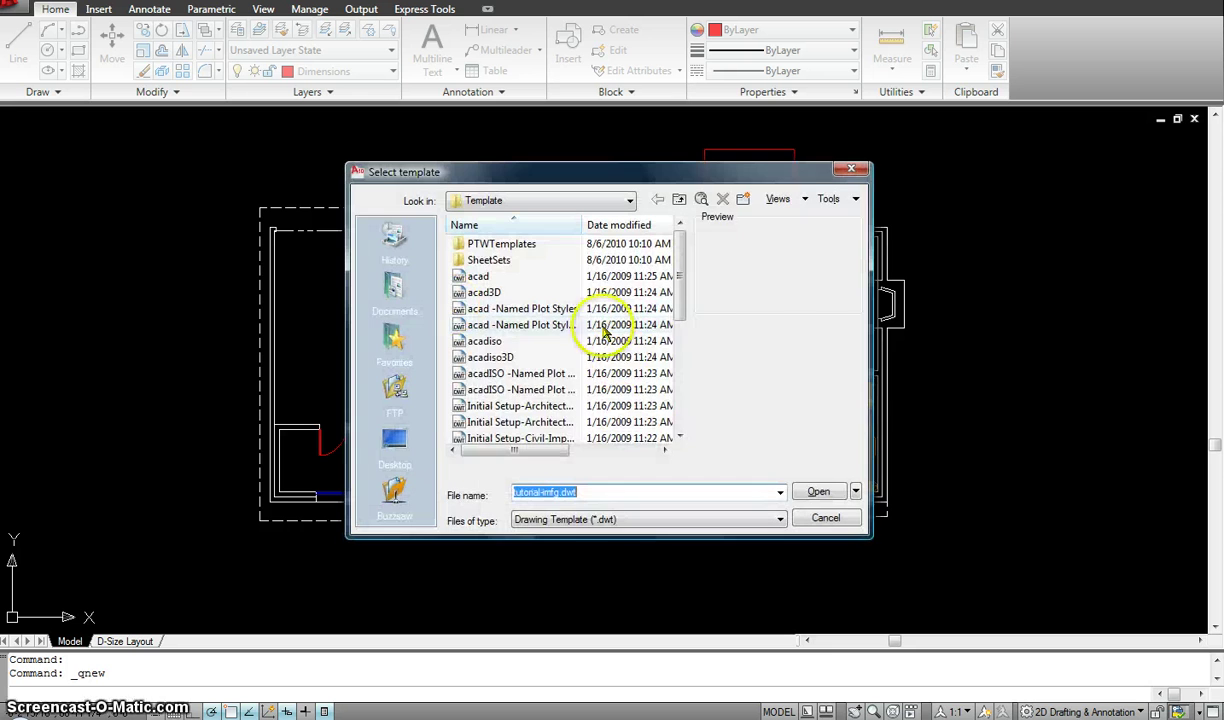
{"action": "left_click_drag", "start_coordinate": [686, 308], "coordinate": [686, 424]}
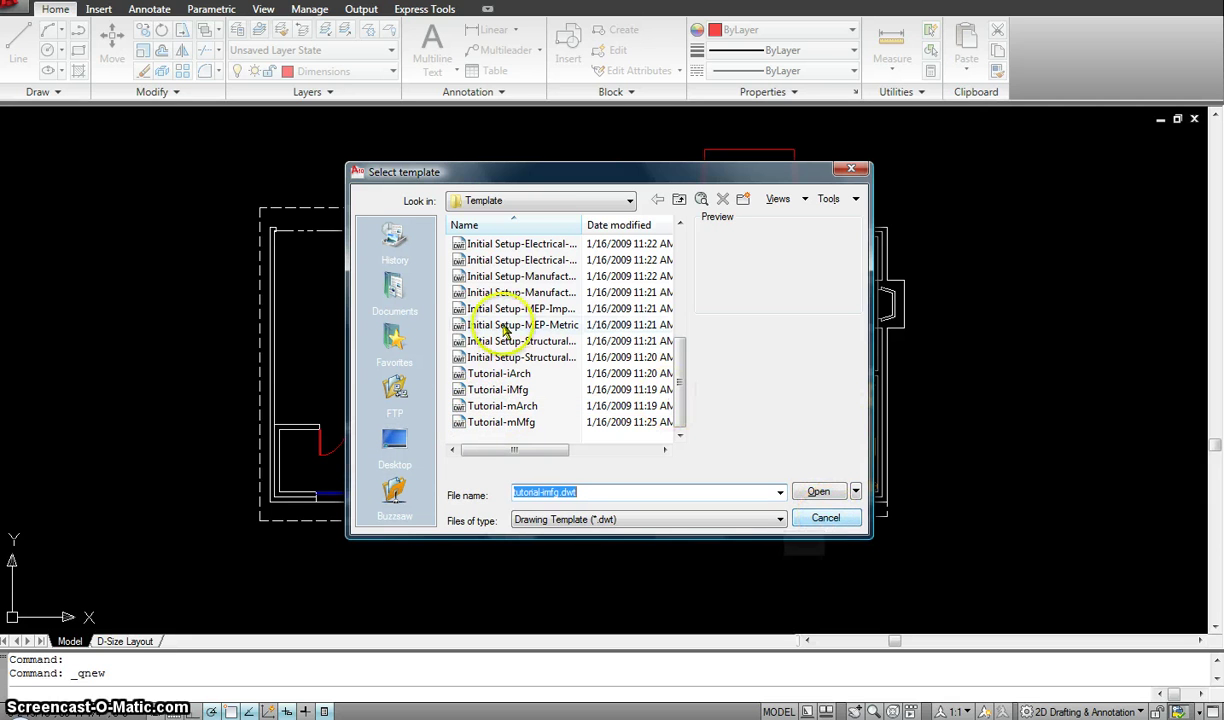
{"action": "left_click", "coordinate": [848, 527]}
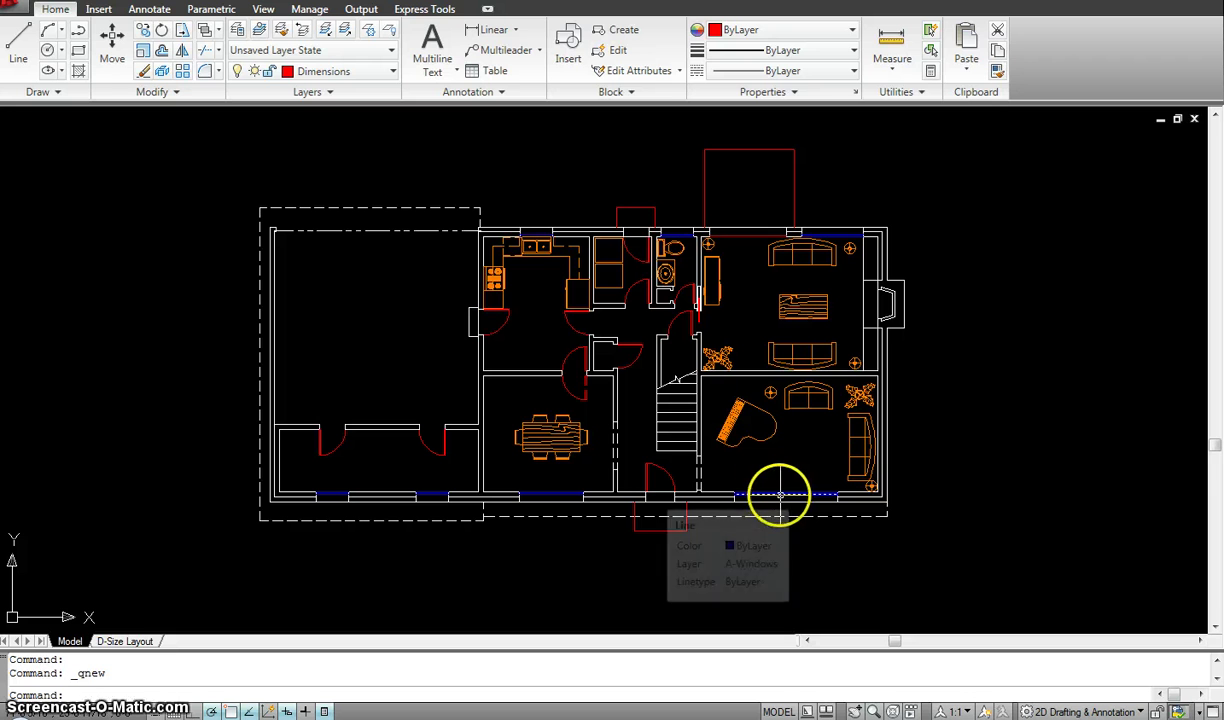
- Inspect the layer, color and linetype of the floor plan's front door arc, toilet block, windows and walls
{"action": "mouse_move", "coordinate": [660, 468]}
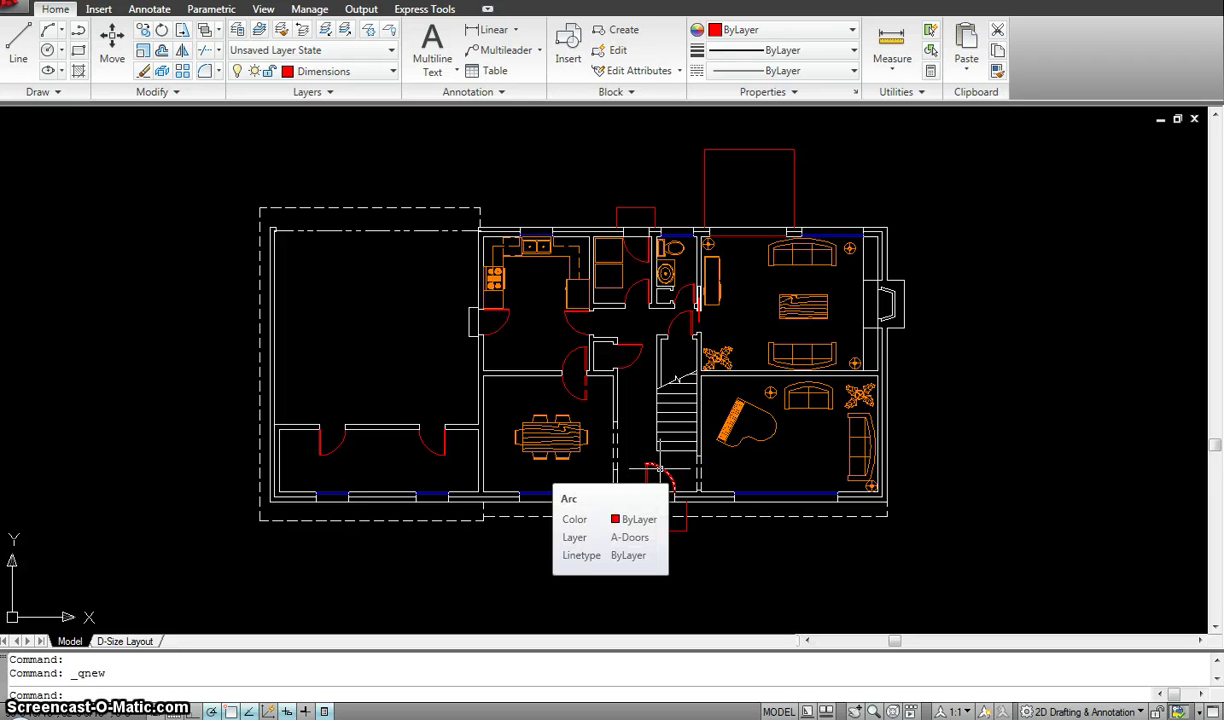
{"action": "mouse_move", "coordinate": [676, 245]}
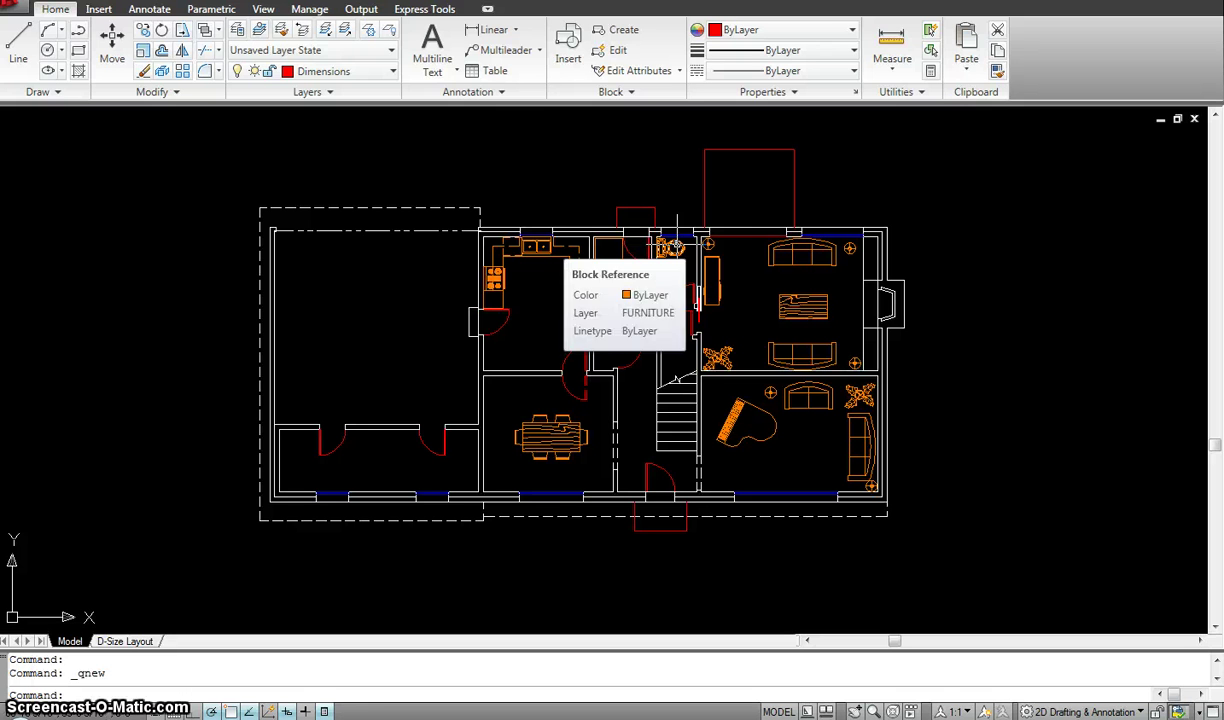
{"action": "left_click", "coordinate": [588, 202]}
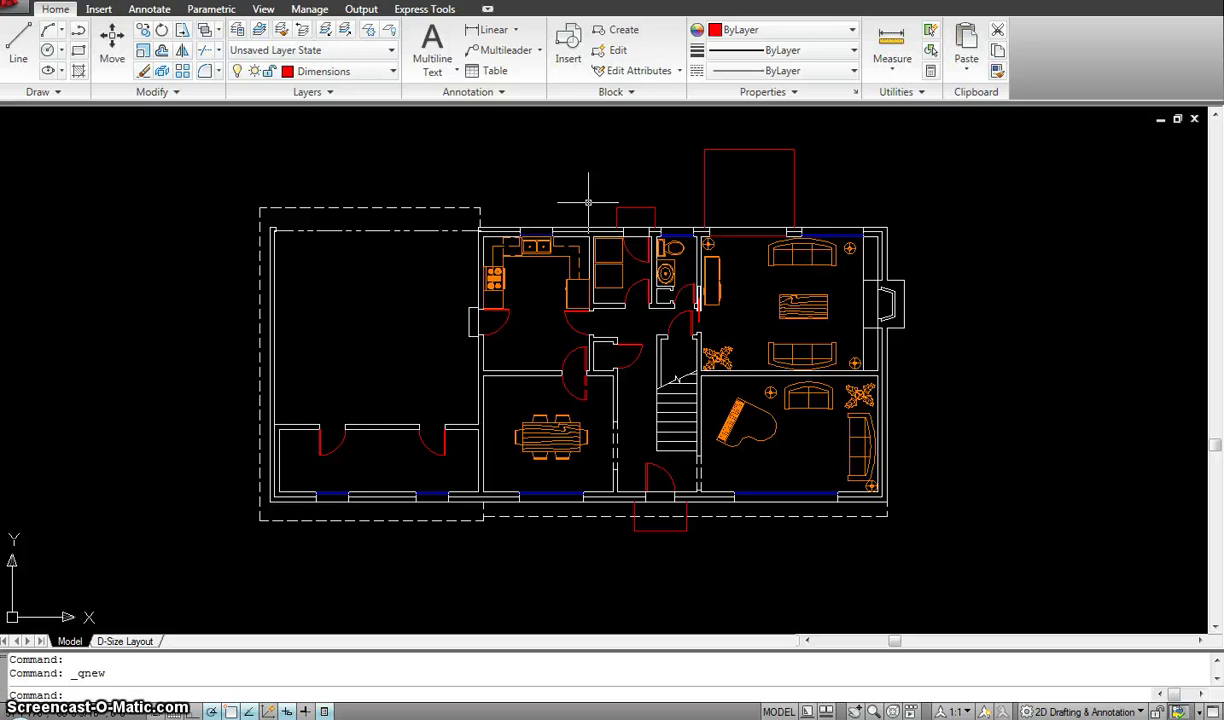
{"action": "left_click", "coordinate": [585, 186]}
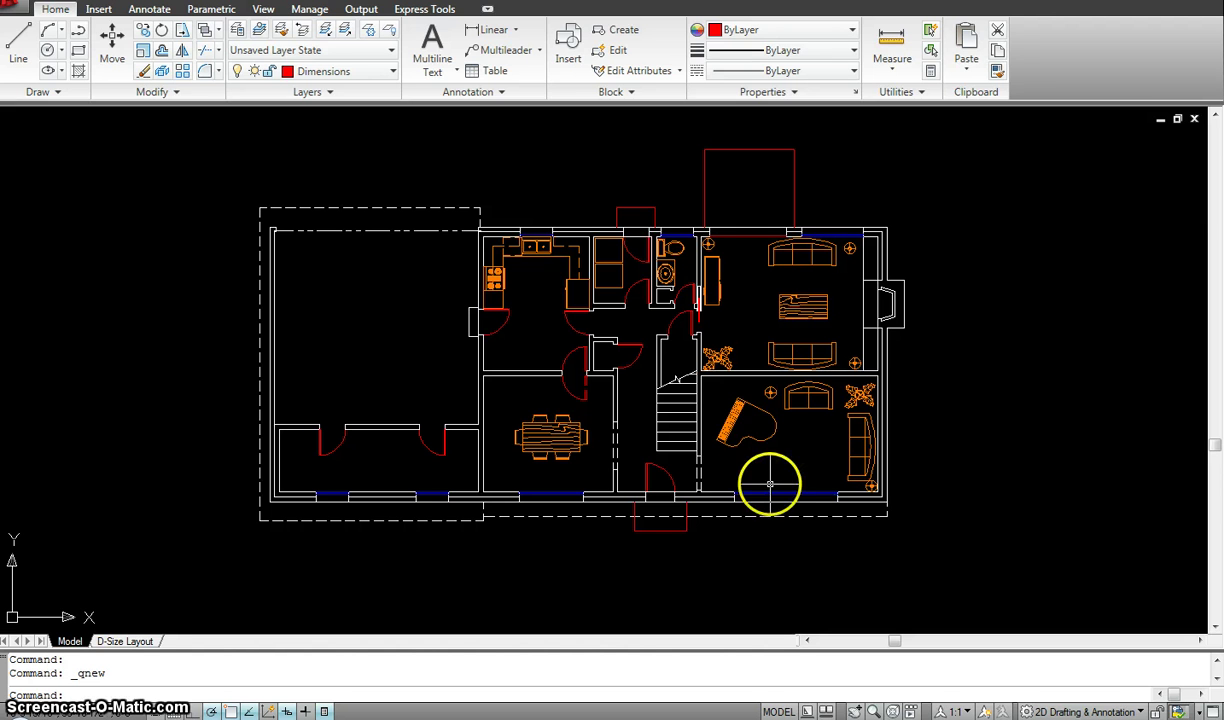
{"action": "mouse_move", "coordinate": [764, 494]}
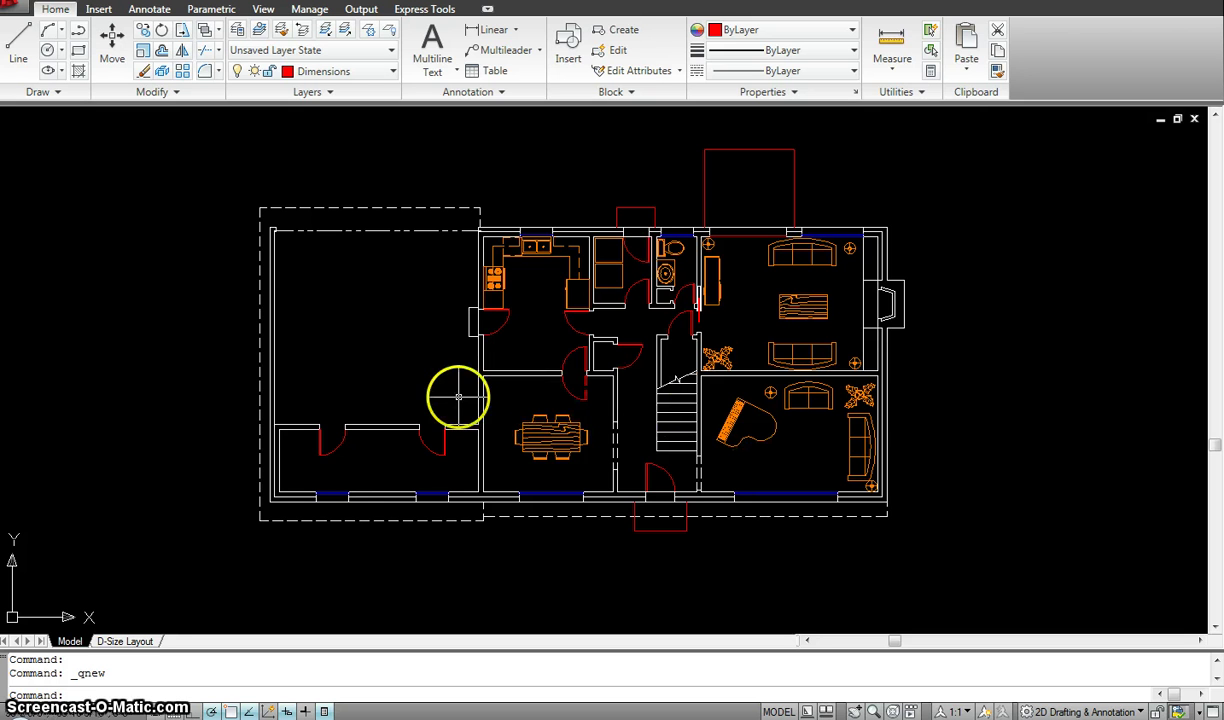
{"action": "mouse_move", "coordinate": [477, 392]}
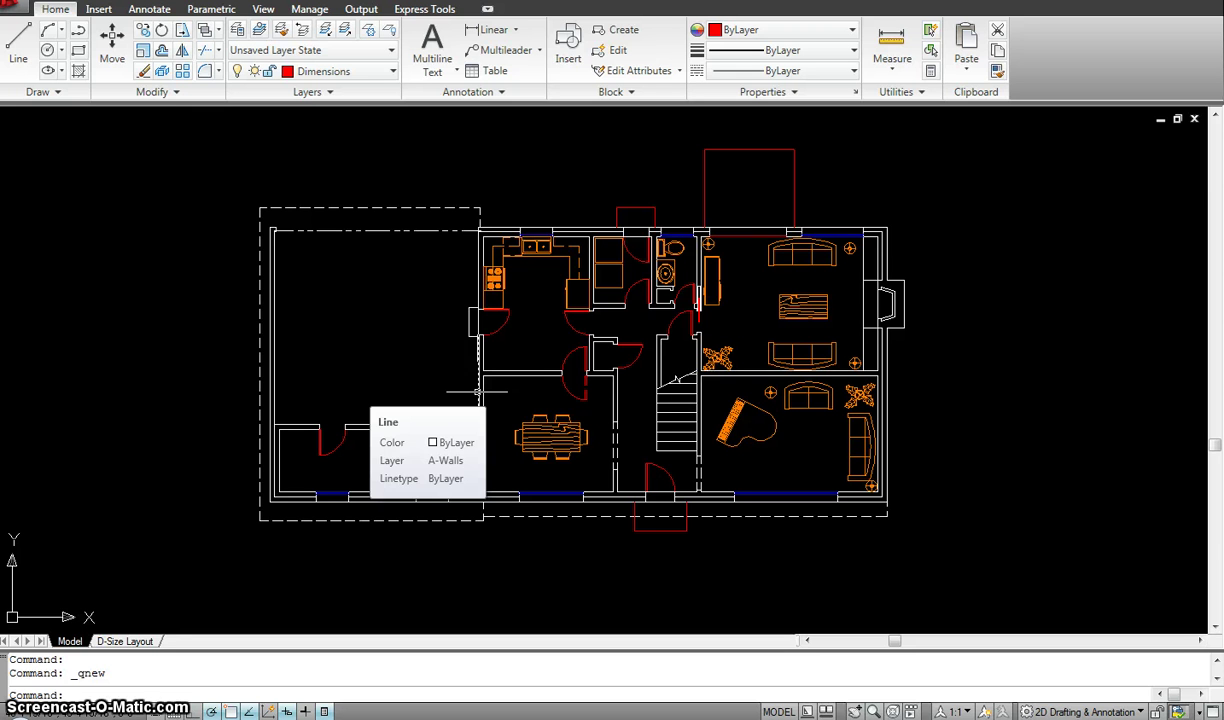
{"action": "left_click", "coordinate": [478, 374]}
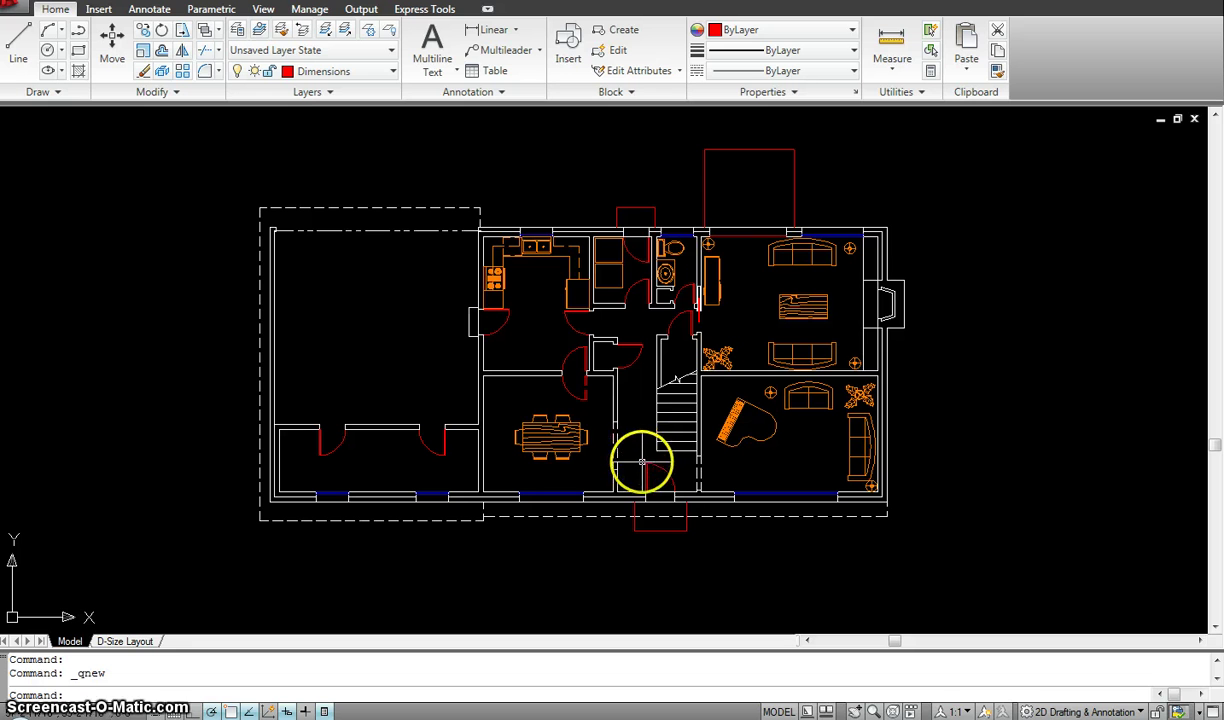
{"action": "mouse_move", "coordinate": [722, 428]}
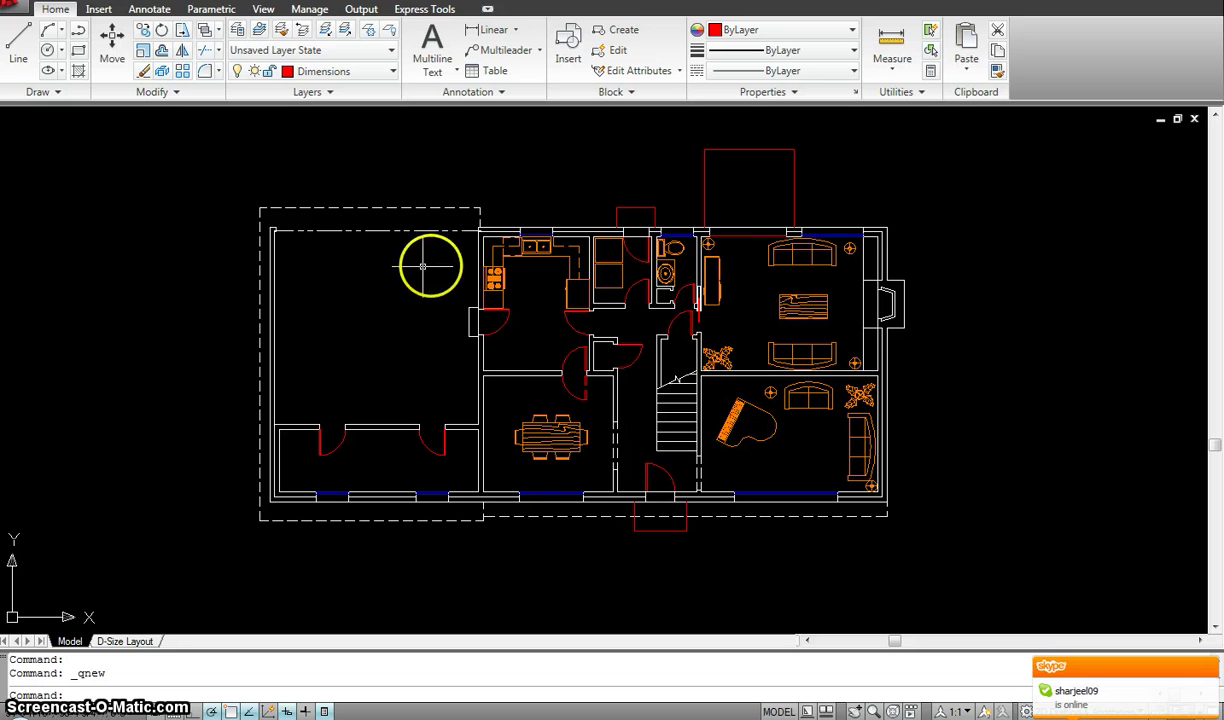
{"action": "mouse_move", "coordinate": [493, 277]}
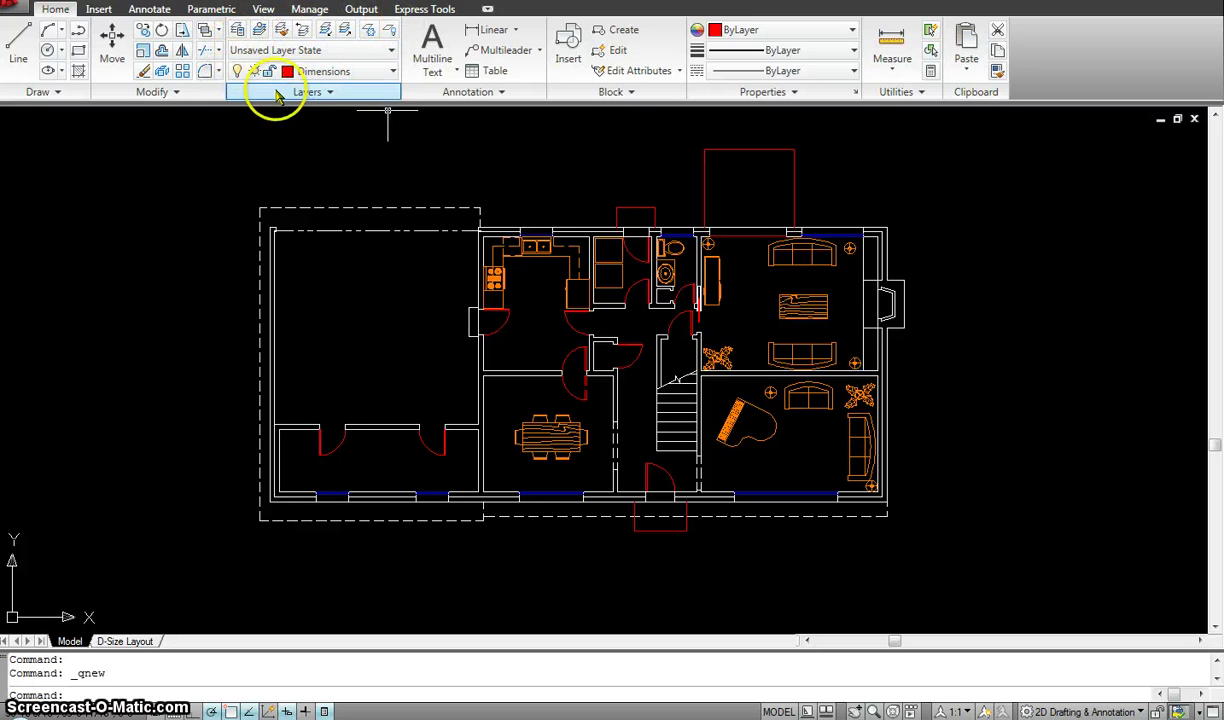
- View the layers in the Layer Properties Manager and close it
{"action": "left_click", "coordinate": [238, 32]}
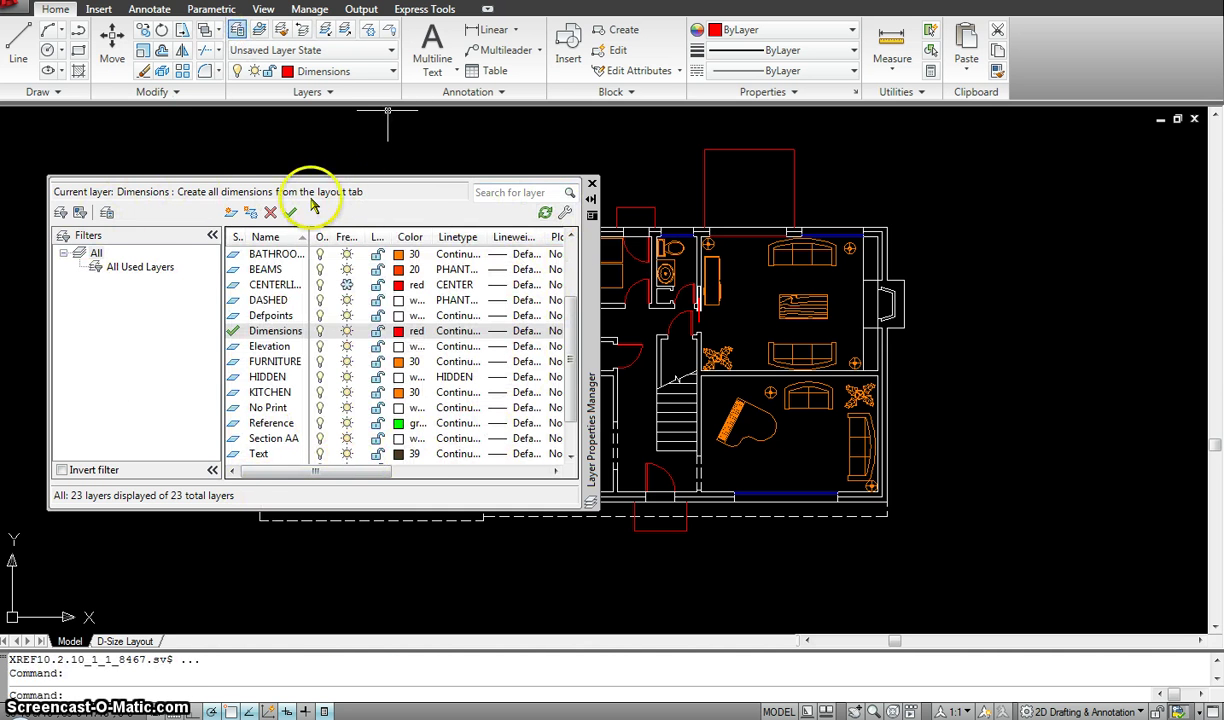
{"action": "left_click", "coordinate": [592, 184]}
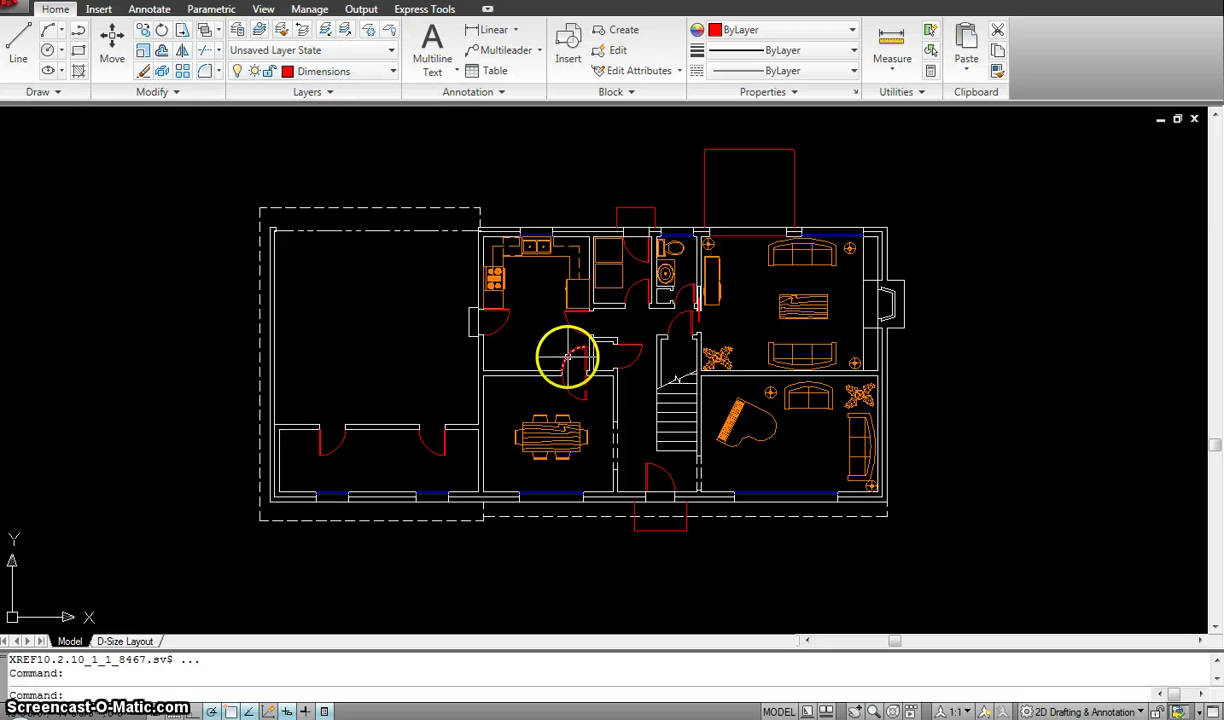
- Read the descriptions of the layer tools, including Layer Previous and Layer Off
{"action": "left_click", "coordinate": [567, 357]}
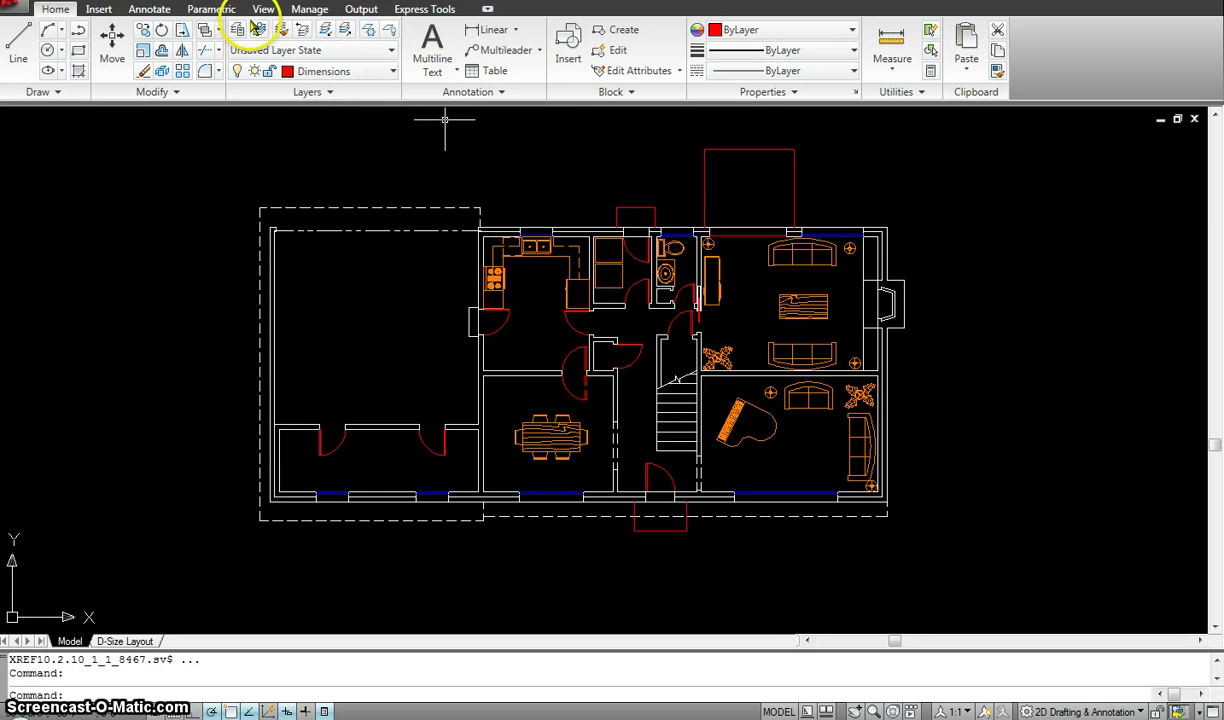
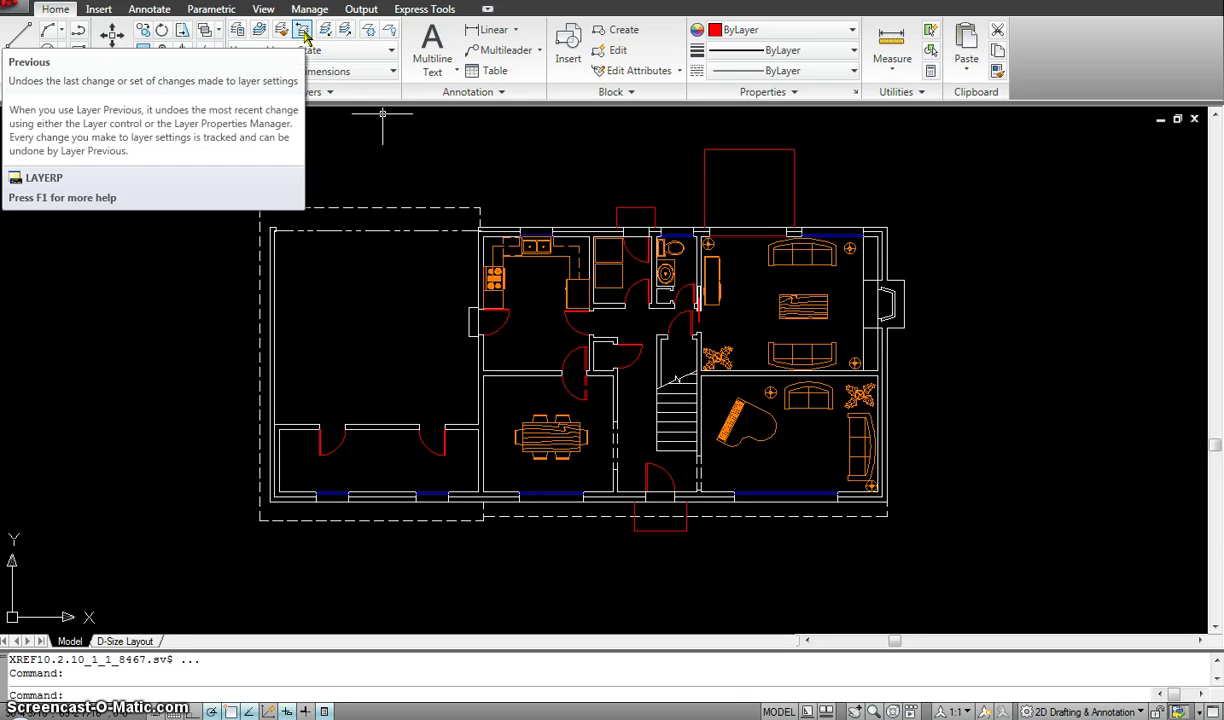
{"action": "left_click", "coordinate": [325, 32]}
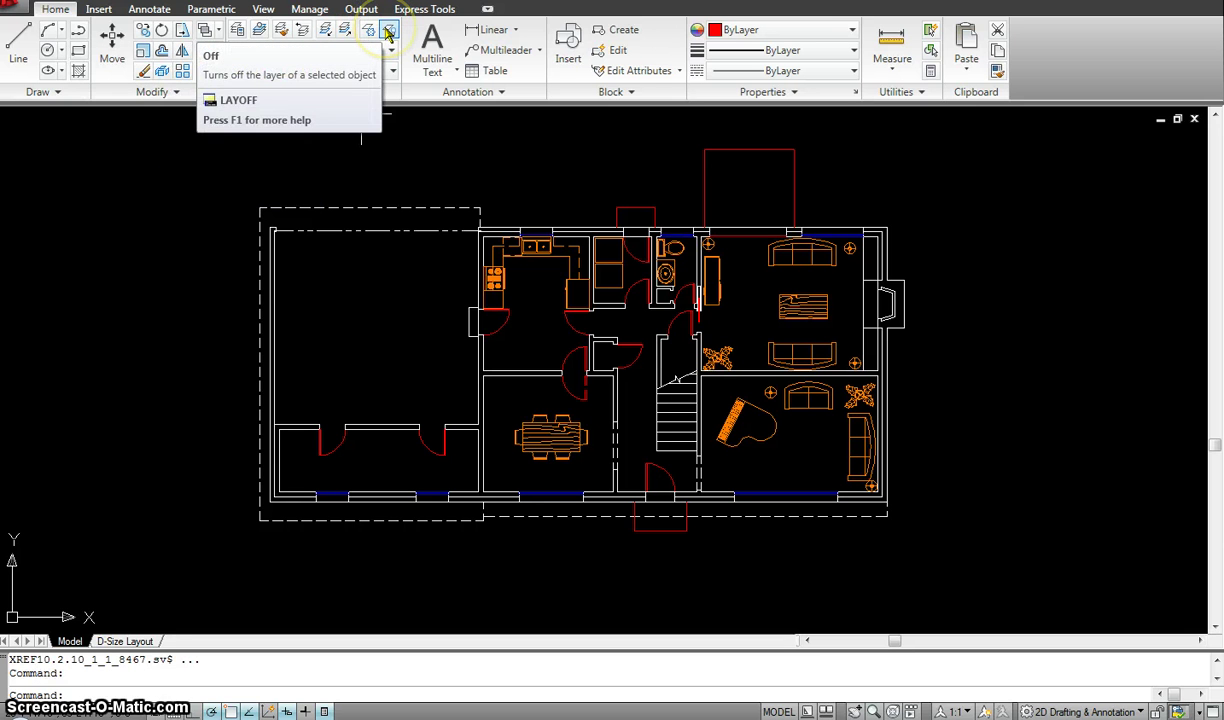
{"action": "left_click", "coordinate": [369, 31]}
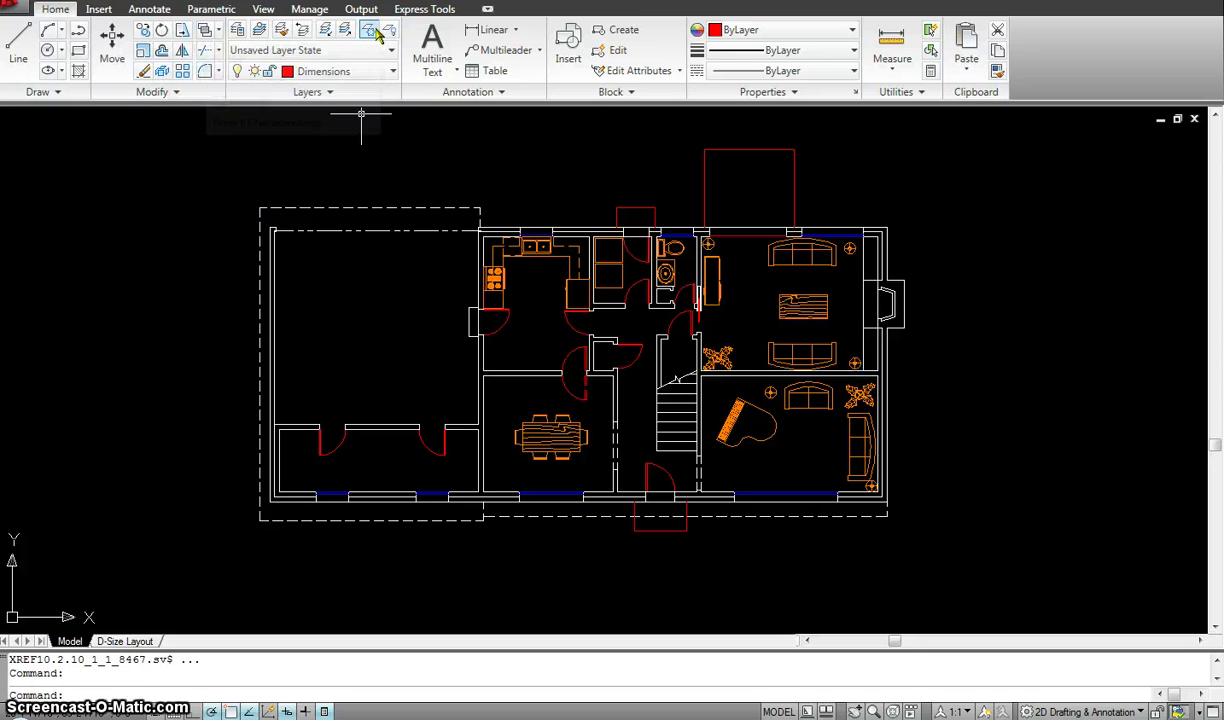
{"action": "left_click", "coordinate": [368, 33]}
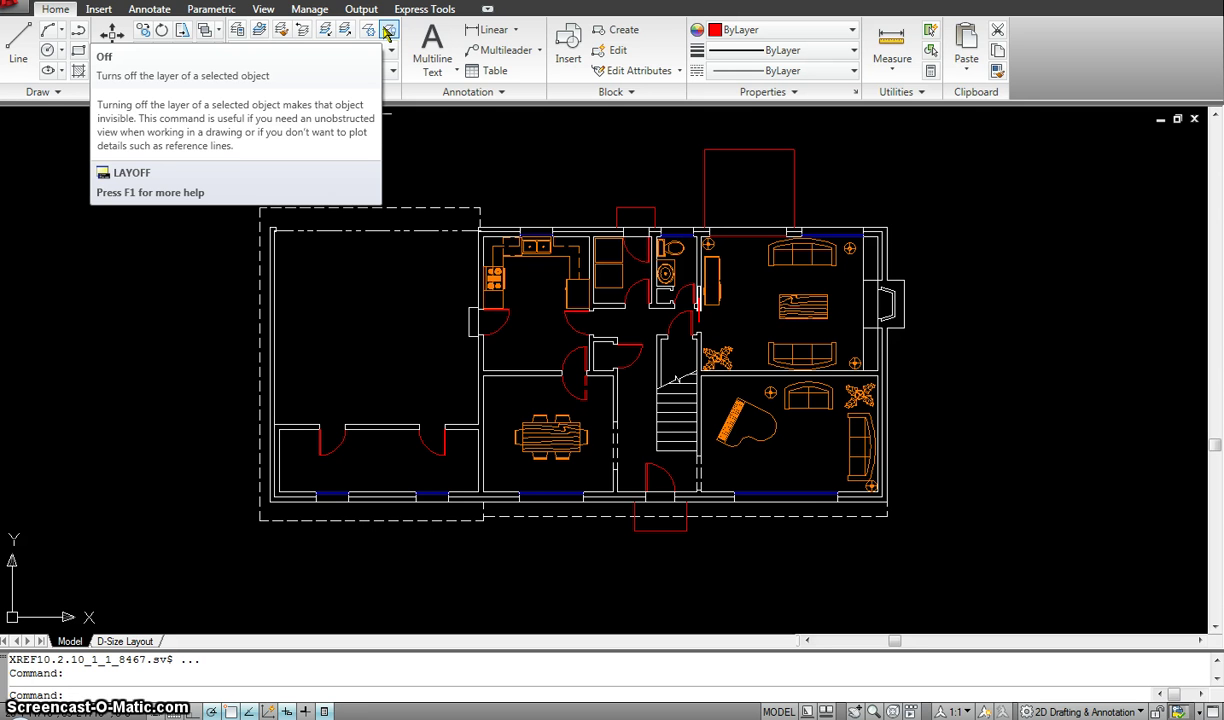
{"action": "left_click", "coordinate": [388, 31]}
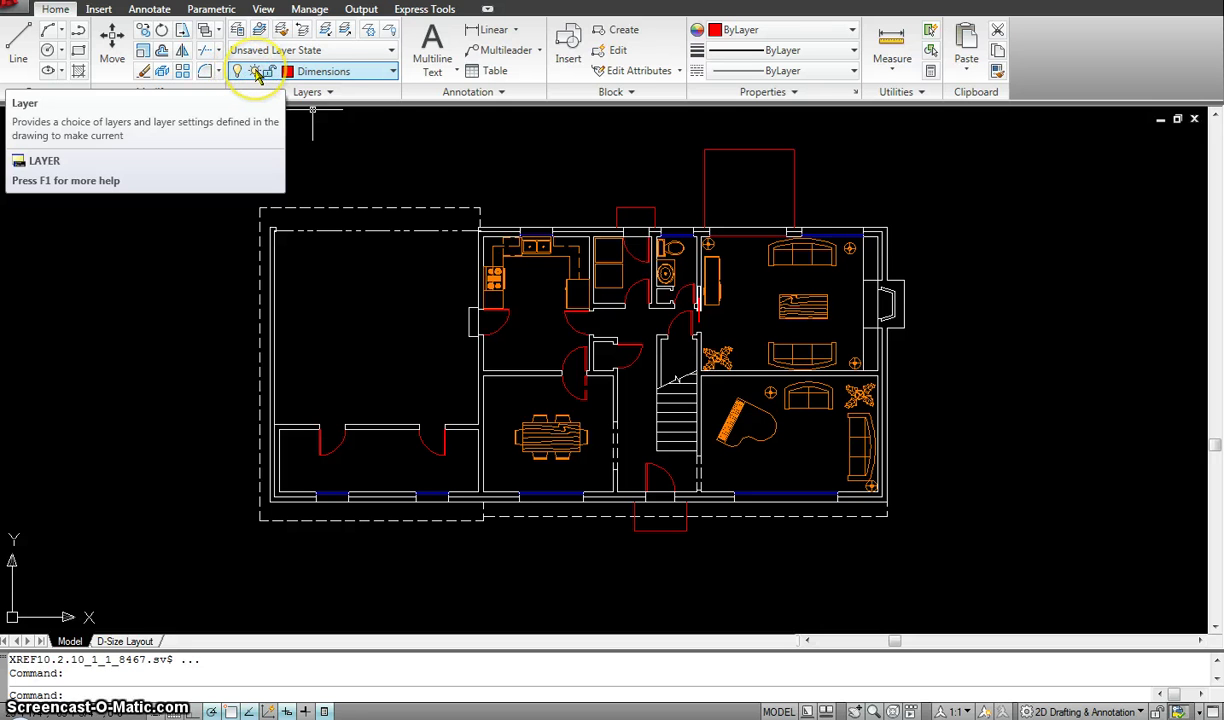
- Check the on/off, freeze, lock and color settings in the current-layer list, leaving Dimensions current
{"action": "left_click", "coordinate": [392, 72]}
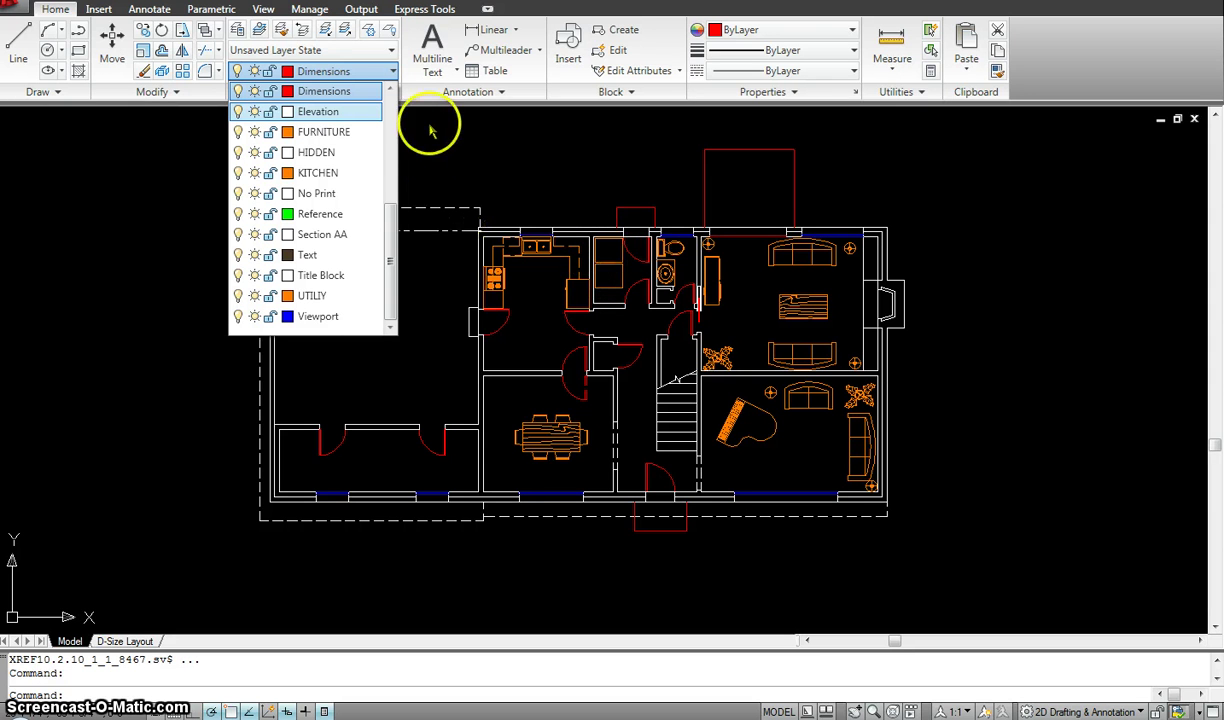
{"action": "left_click", "coordinate": [451, 181]}
{"action": "left_click", "coordinate": [414, 164]}
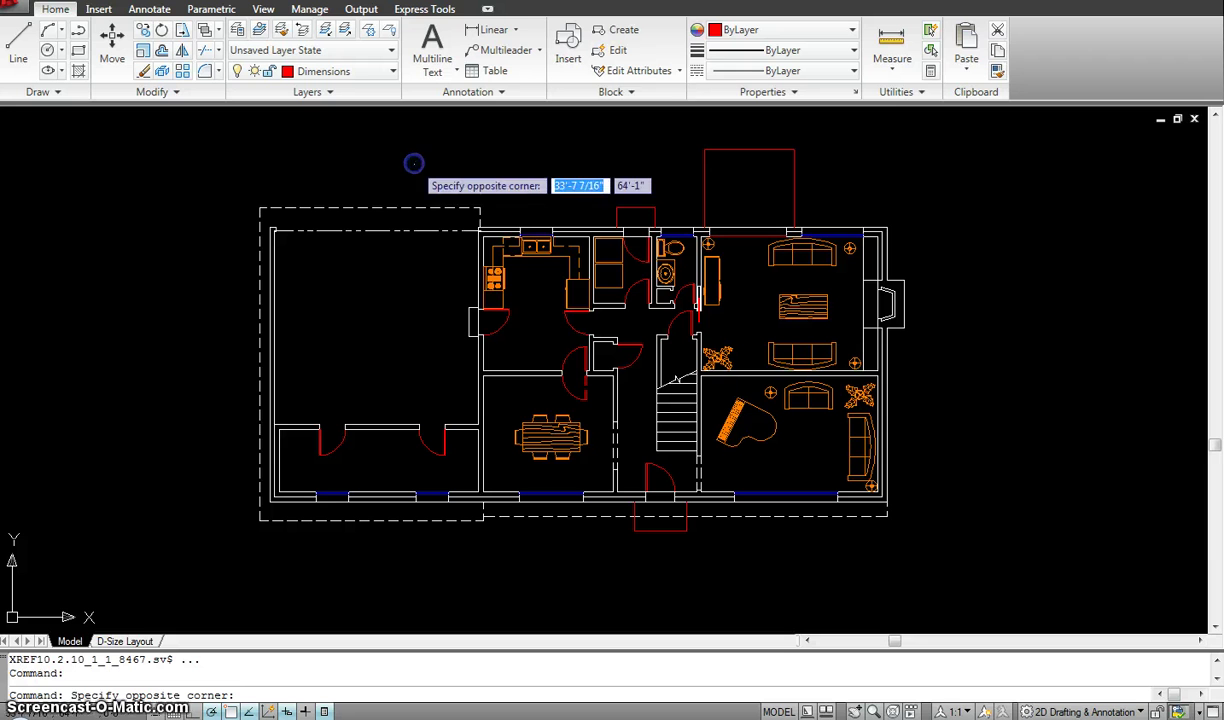
{"action": "left_click", "coordinate": [325, 145]}
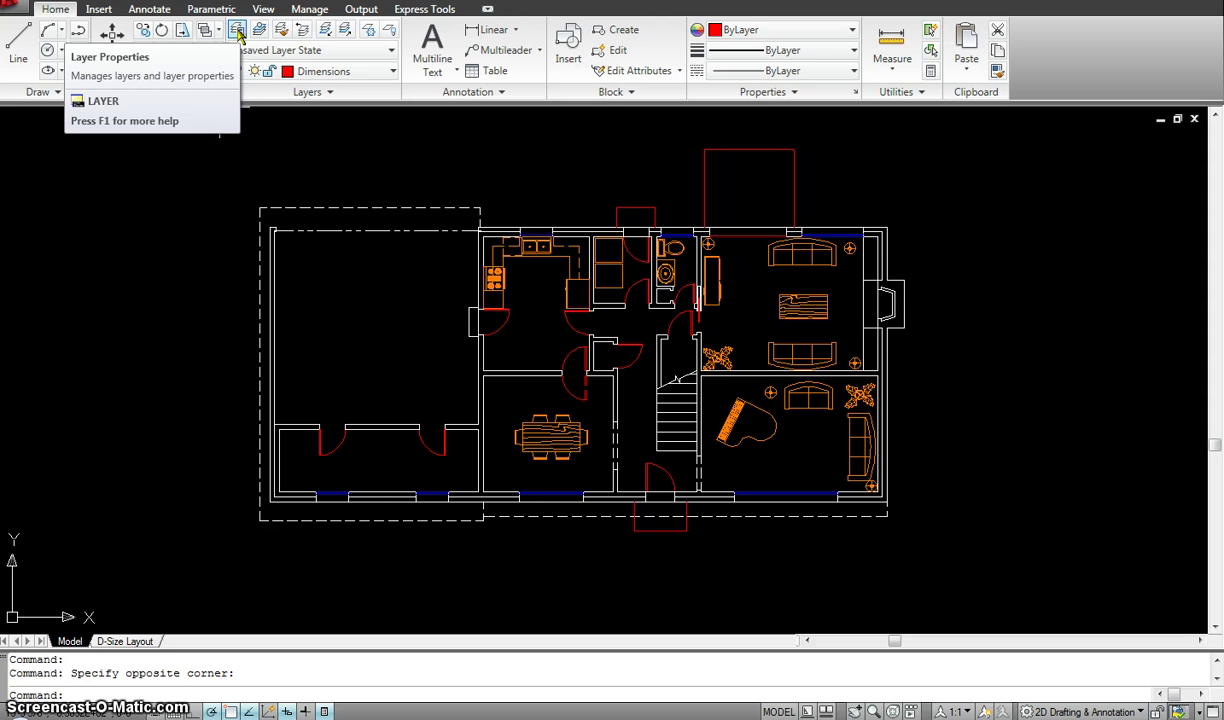
- Open the Layer Properties Manager and examine the full list of layers with their states, colors and linetypes
{"action": "left_click", "coordinate": [237, 32]}
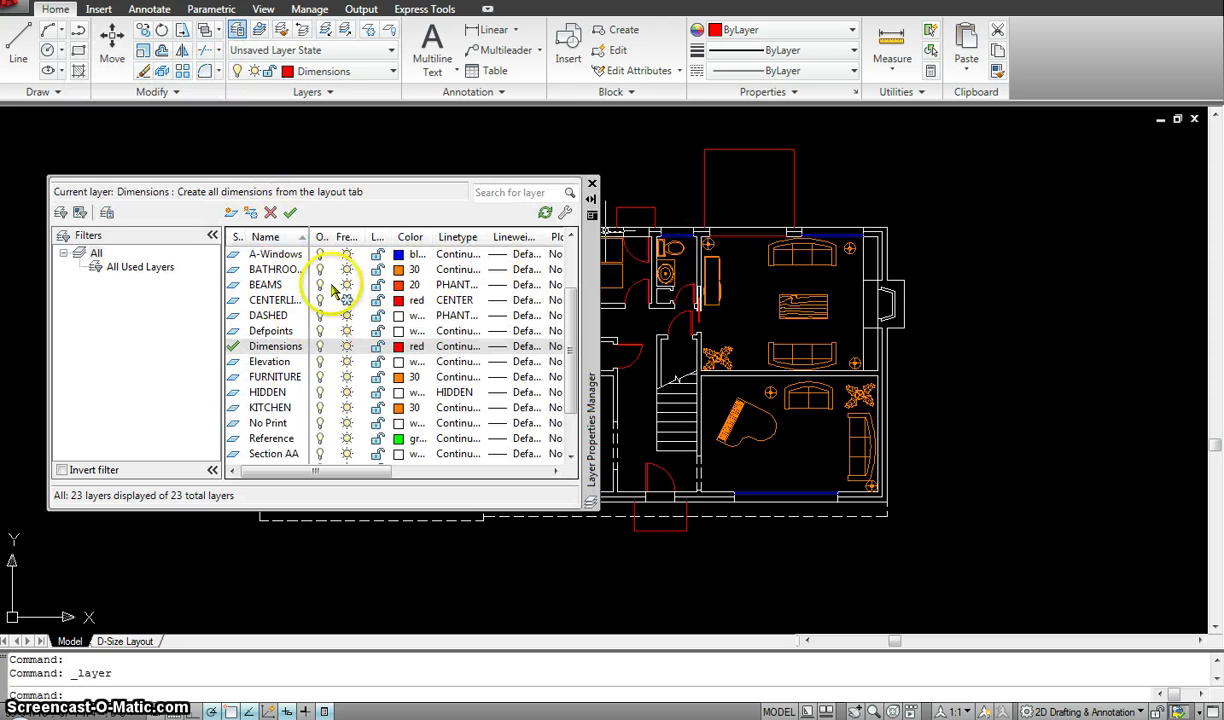
{"action": "left_click_drag", "start_coordinate": [571, 318], "coordinate": [573, 272]}
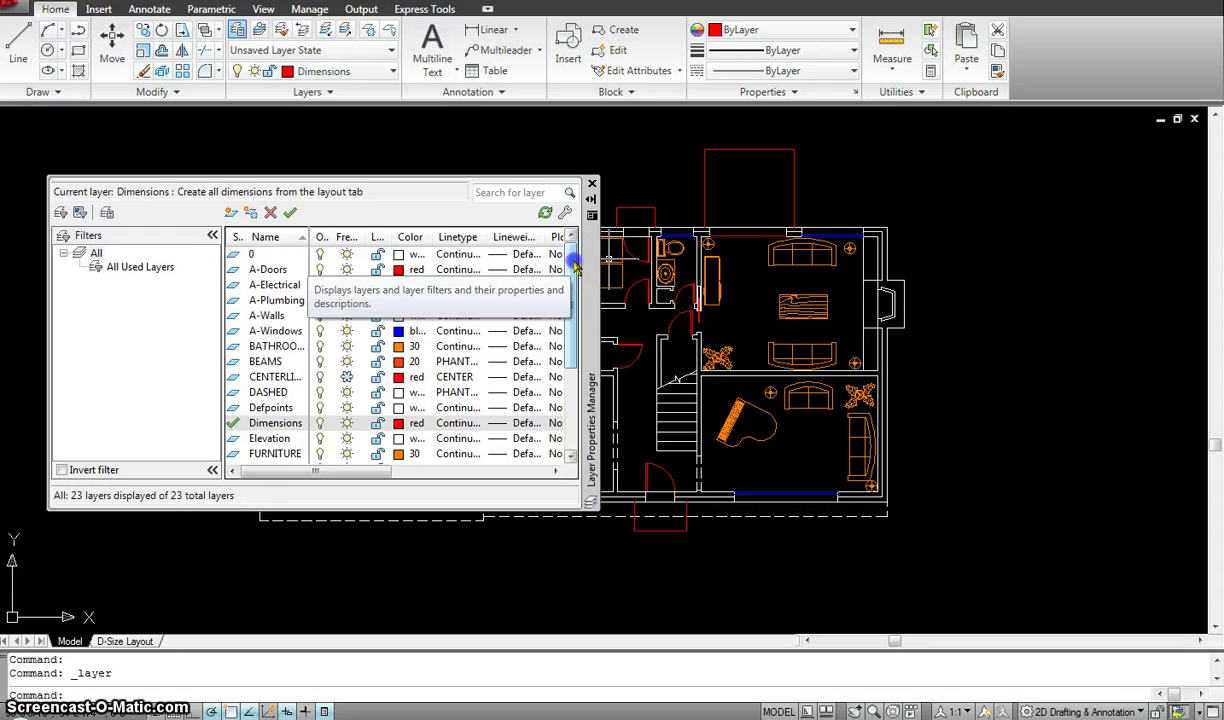
{"action": "scroll", "coordinate": [576, 262], "scroll_direction": "down", "scroll_amount": 3}
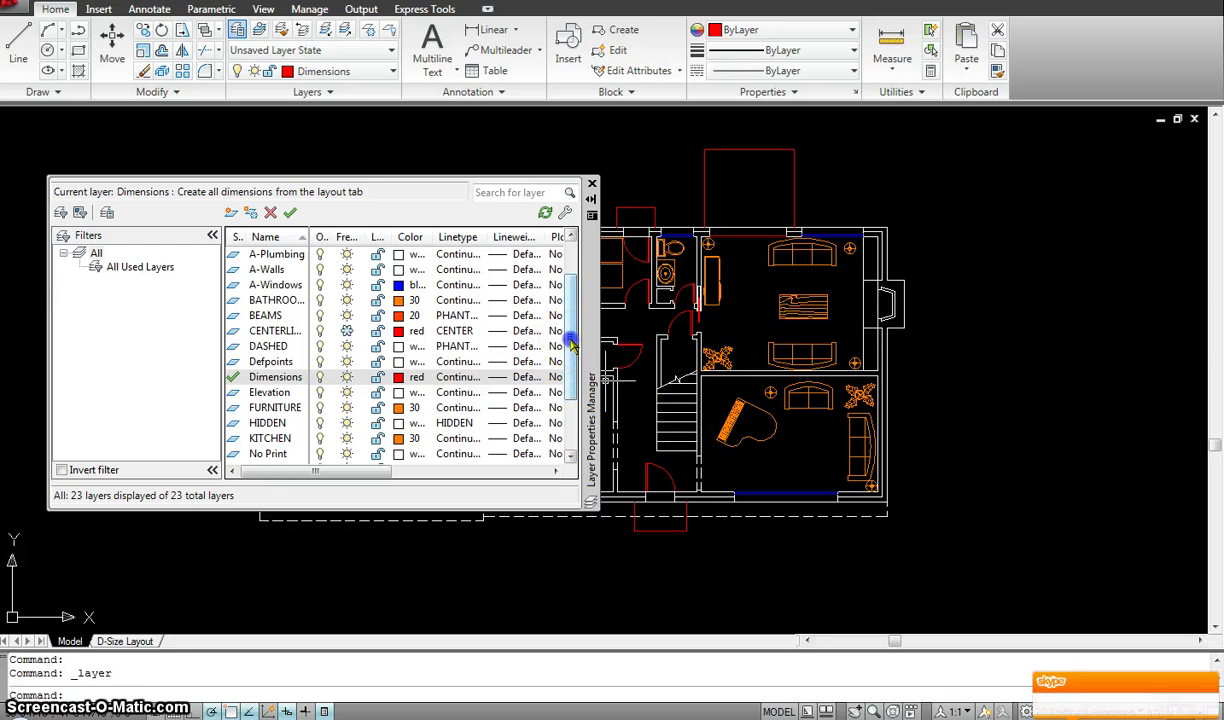
{"action": "scroll", "coordinate": [573, 343], "scroll_direction": "down", "scroll_amount": 2}
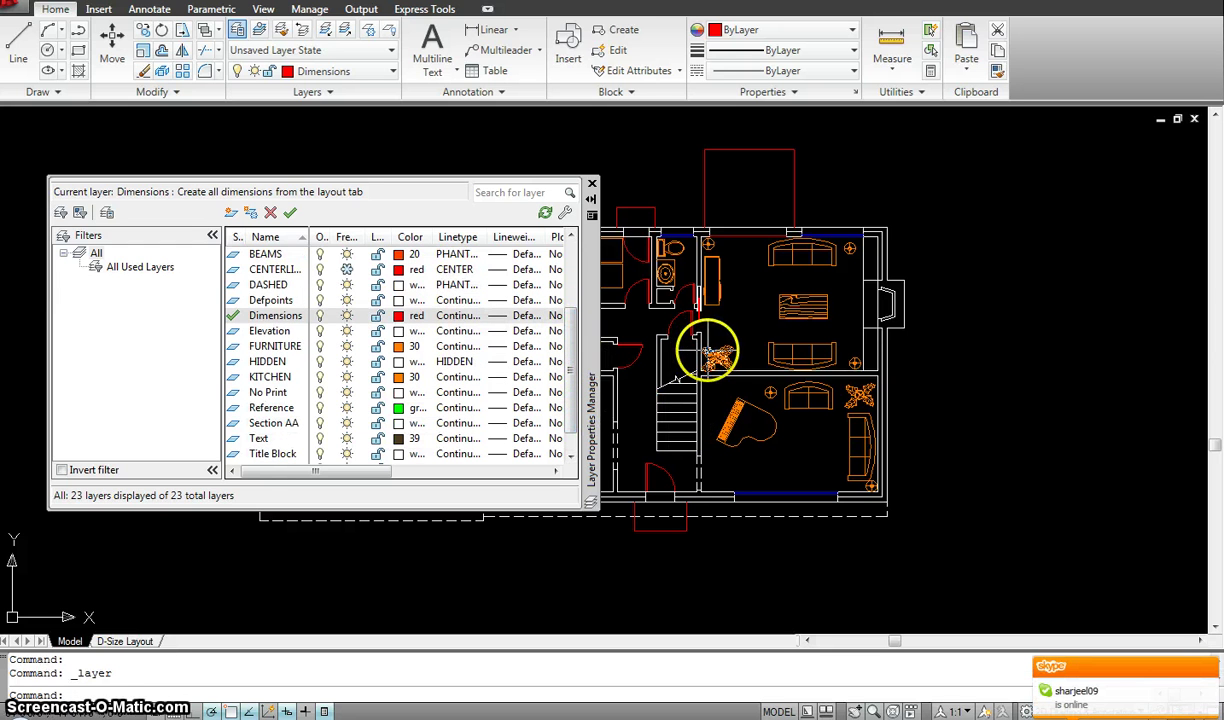
{"action": "mouse_move", "coordinate": [708, 349]}
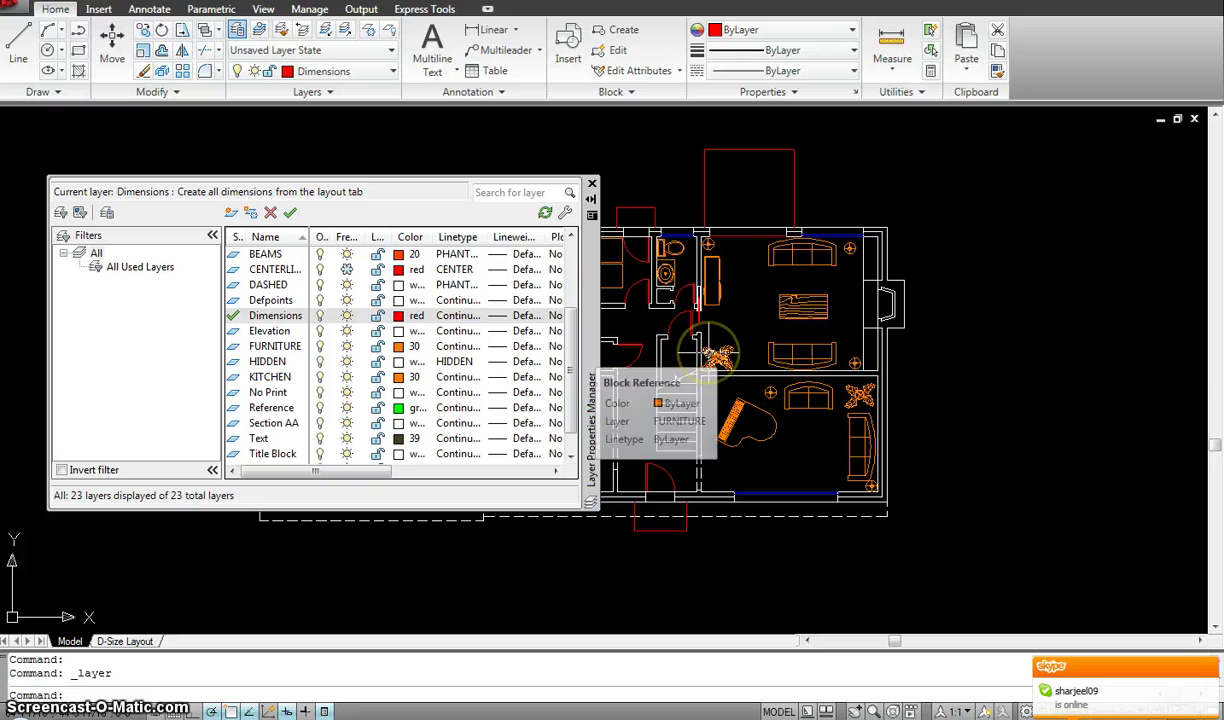
{"action": "left_click_drag", "start_coordinate": [574, 368], "coordinate": [571, 305]}
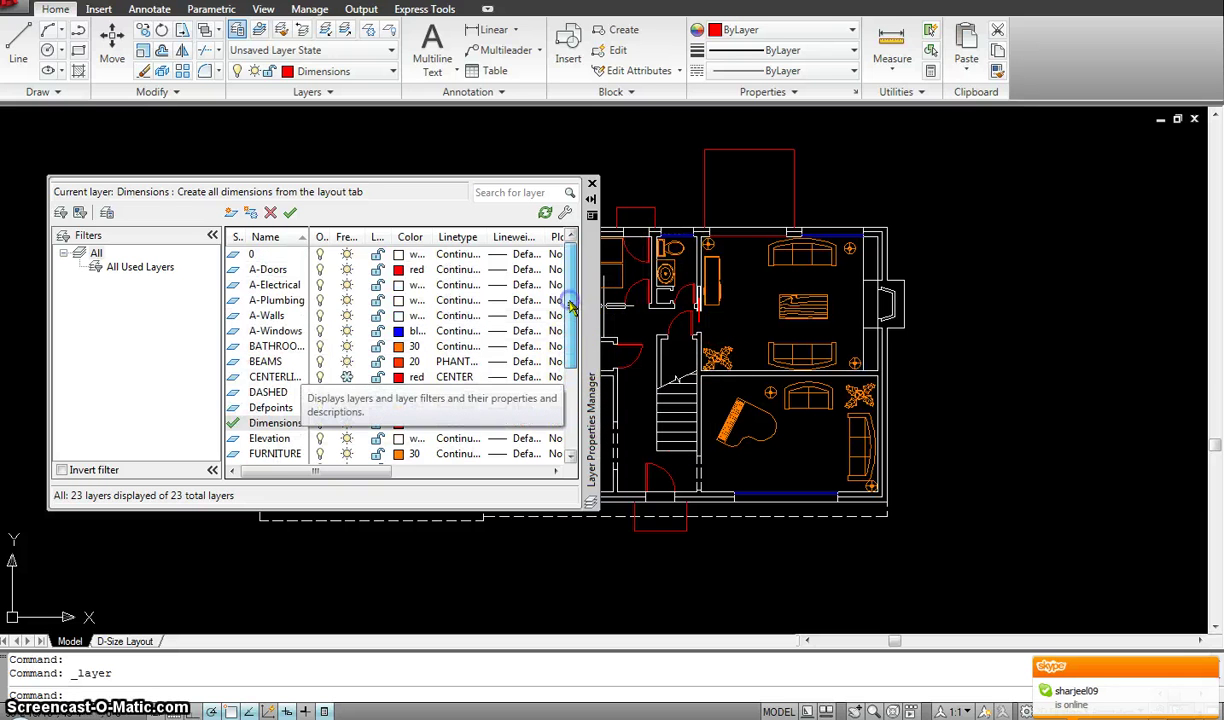
- Create a new layer named Plant in the Layer Properties Manager
{"action": "left_click", "coordinate": [230, 213]}
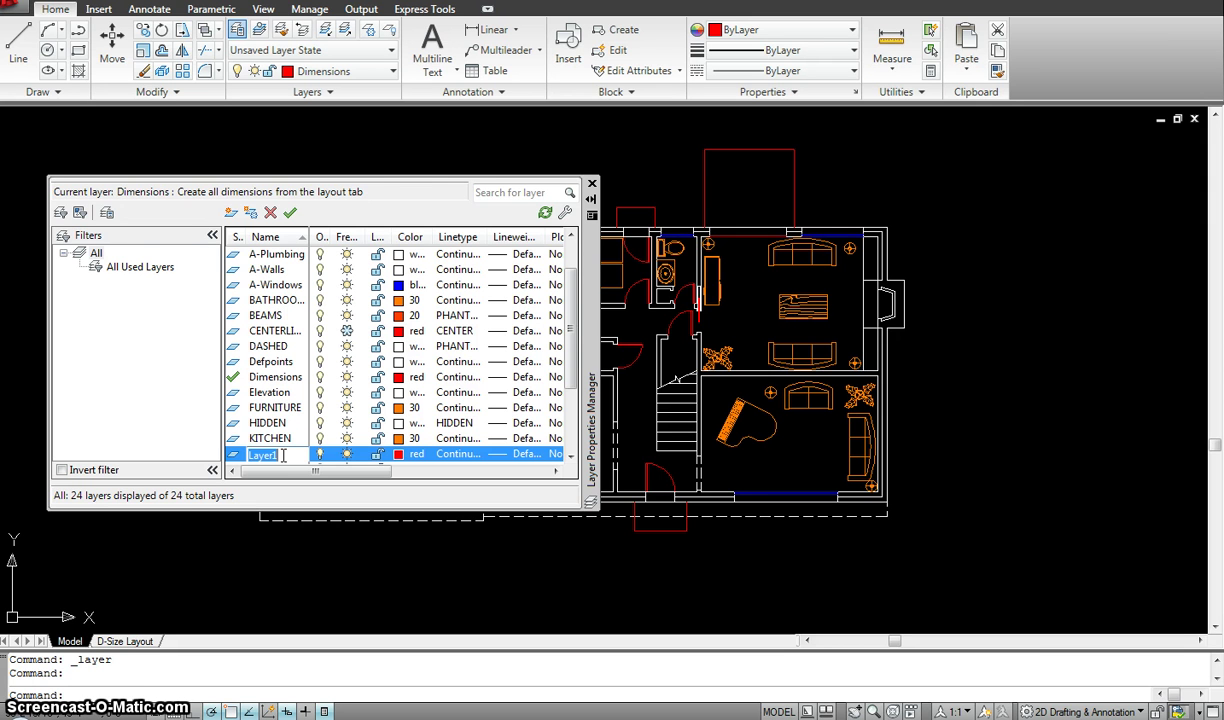
{"action": "type", "text": "lant"}
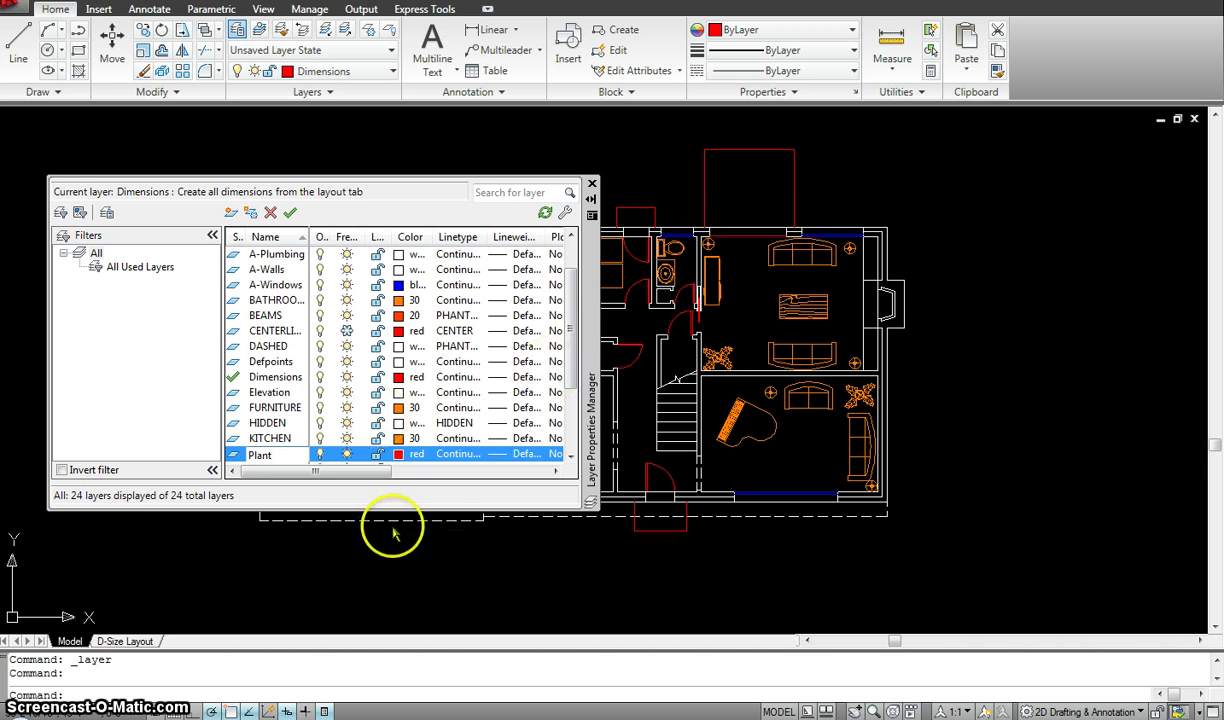
{"action": "left_click", "coordinate": [322, 456]}
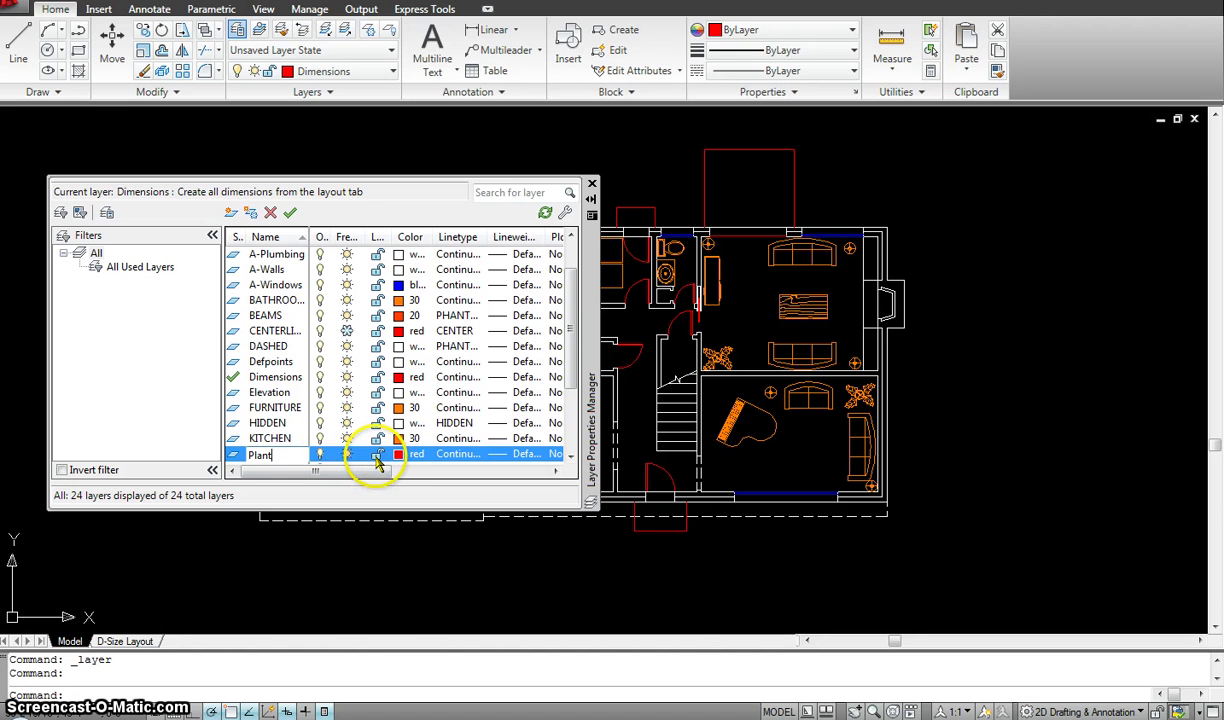
{"action": "key", "text": "F2"}
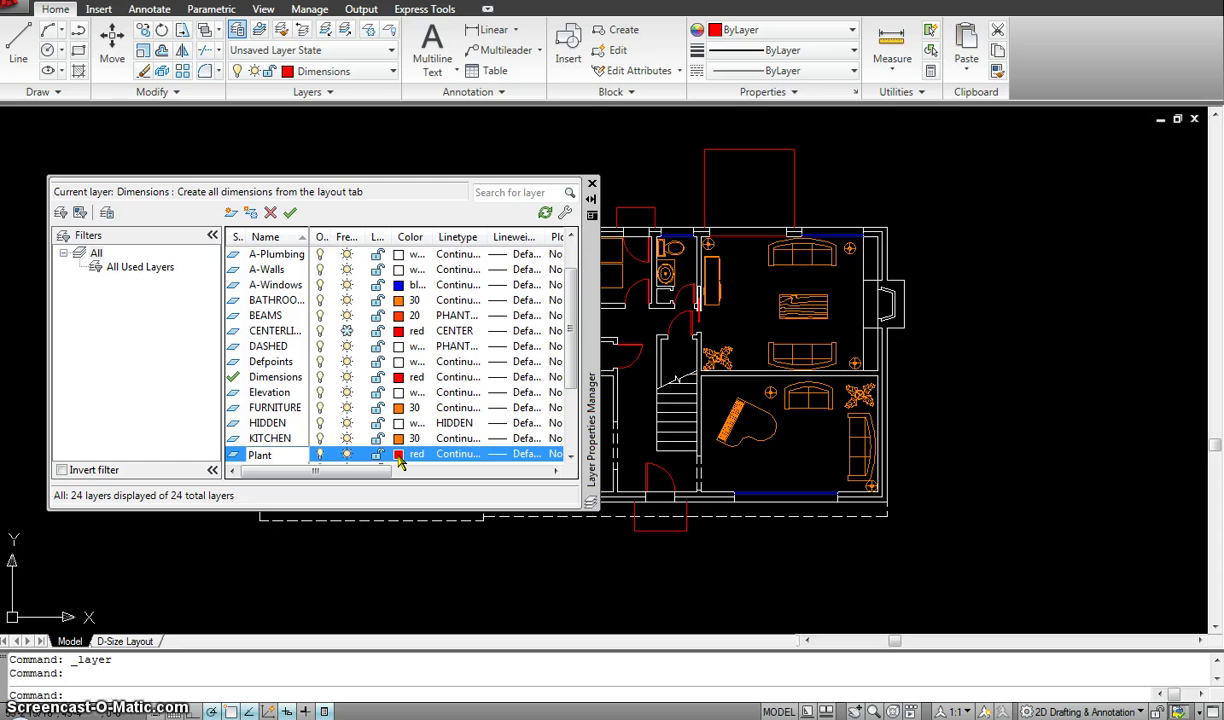
{"action": "left_click", "coordinate": [400, 457]}
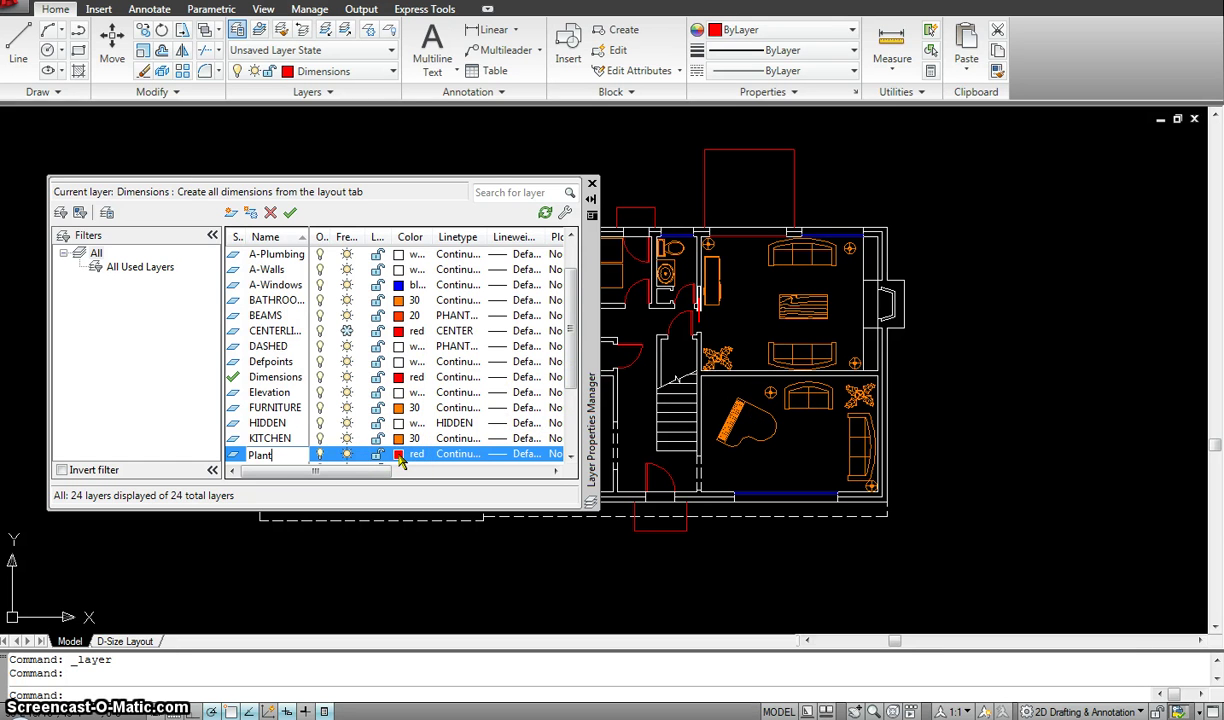
{"action": "key", "text": "F2"}
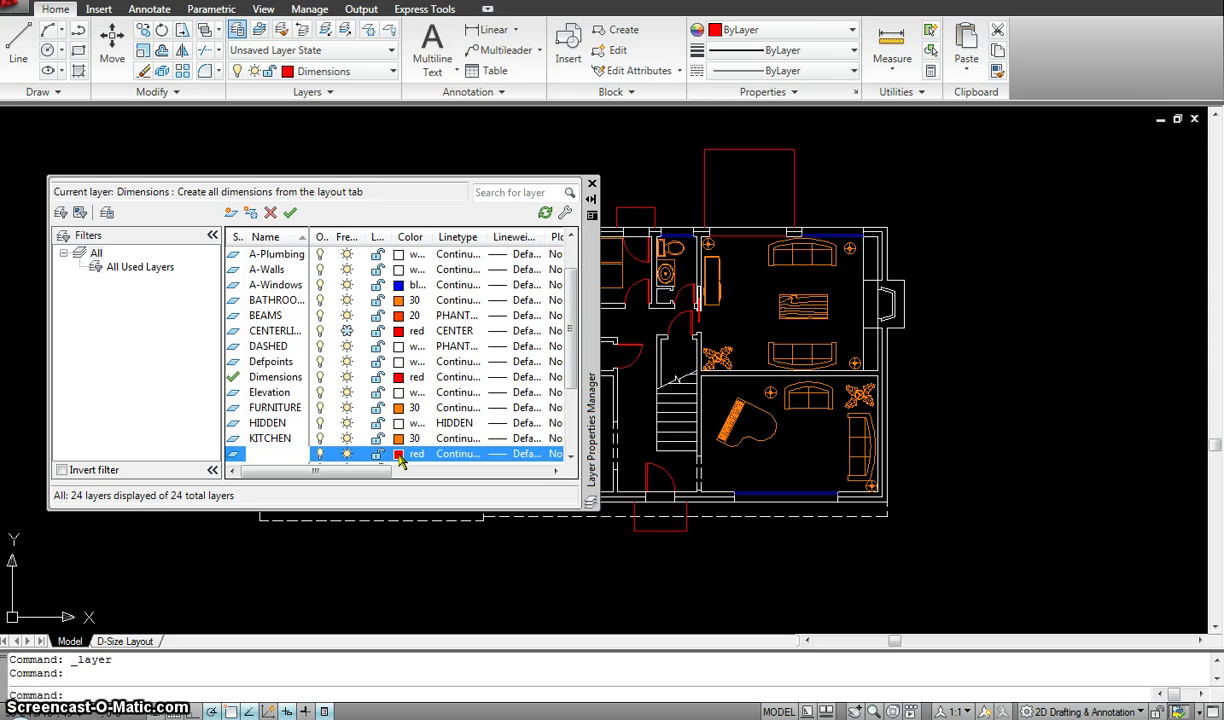
- Set the Plant layer's color to green and enlarge the Layer Properties Manager slightly
{"action": "left_click", "coordinate": [400, 457]}
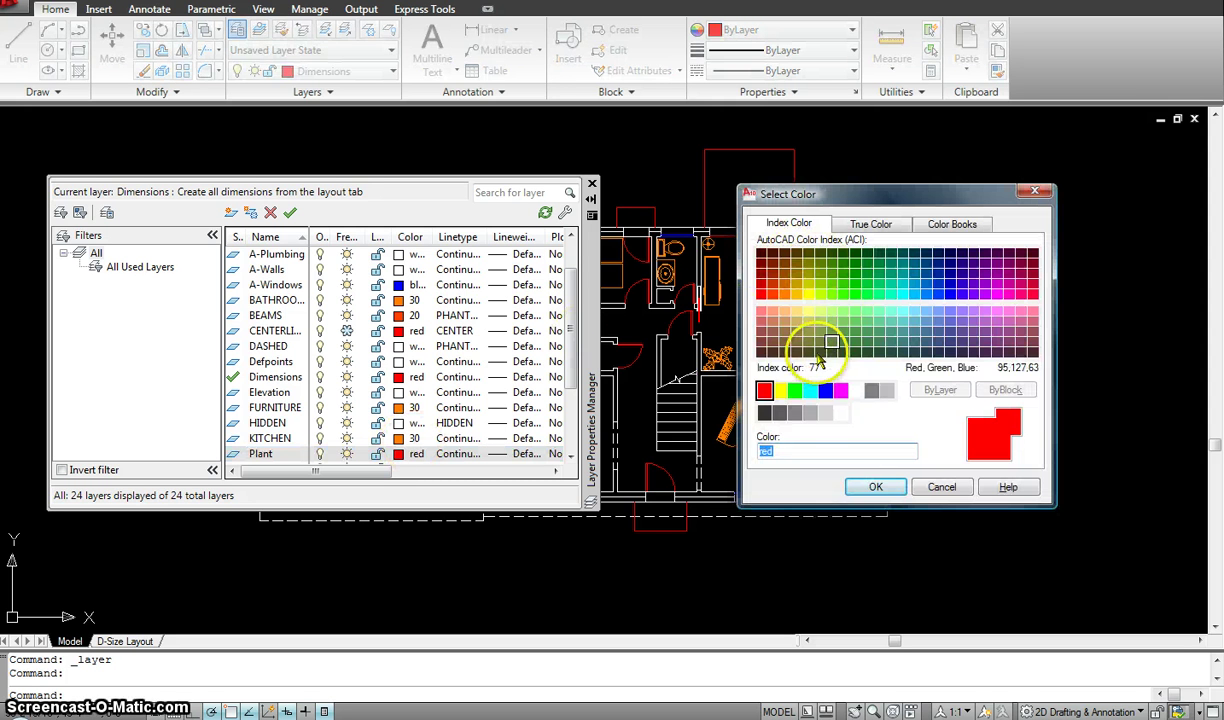
{"action": "left_click", "coordinate": [795, 391]}
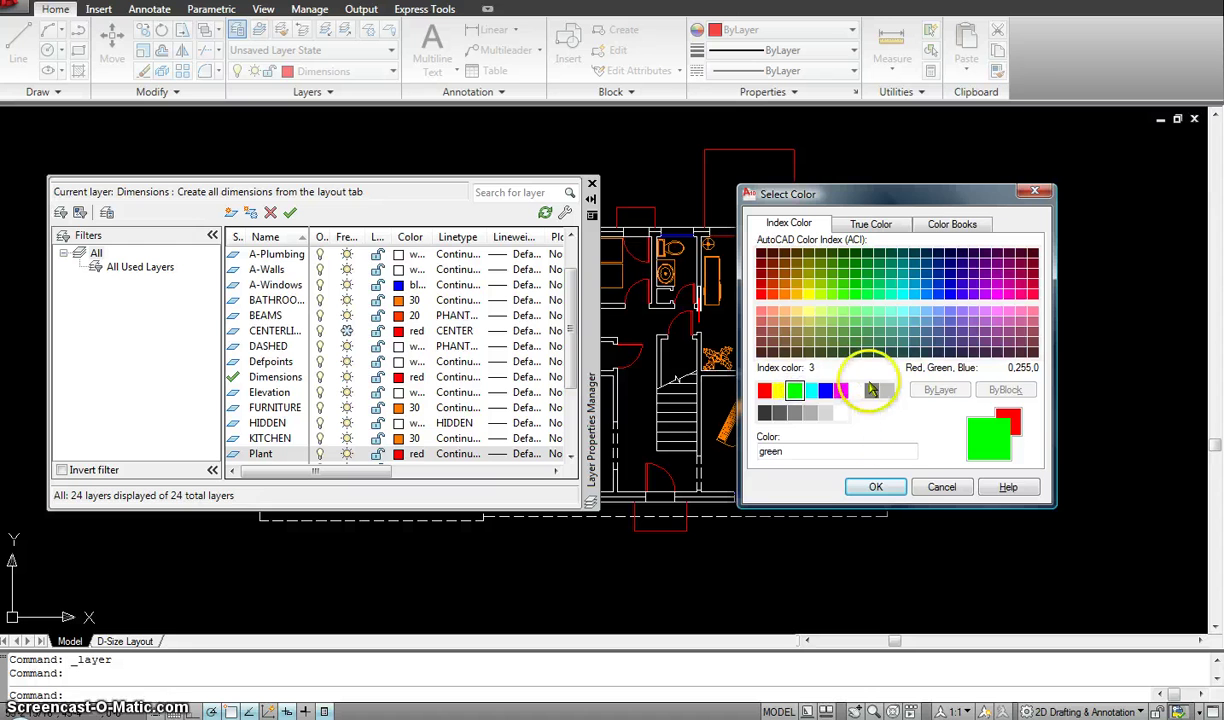
{"action": "left_click", "coordinate": [875, 487]}
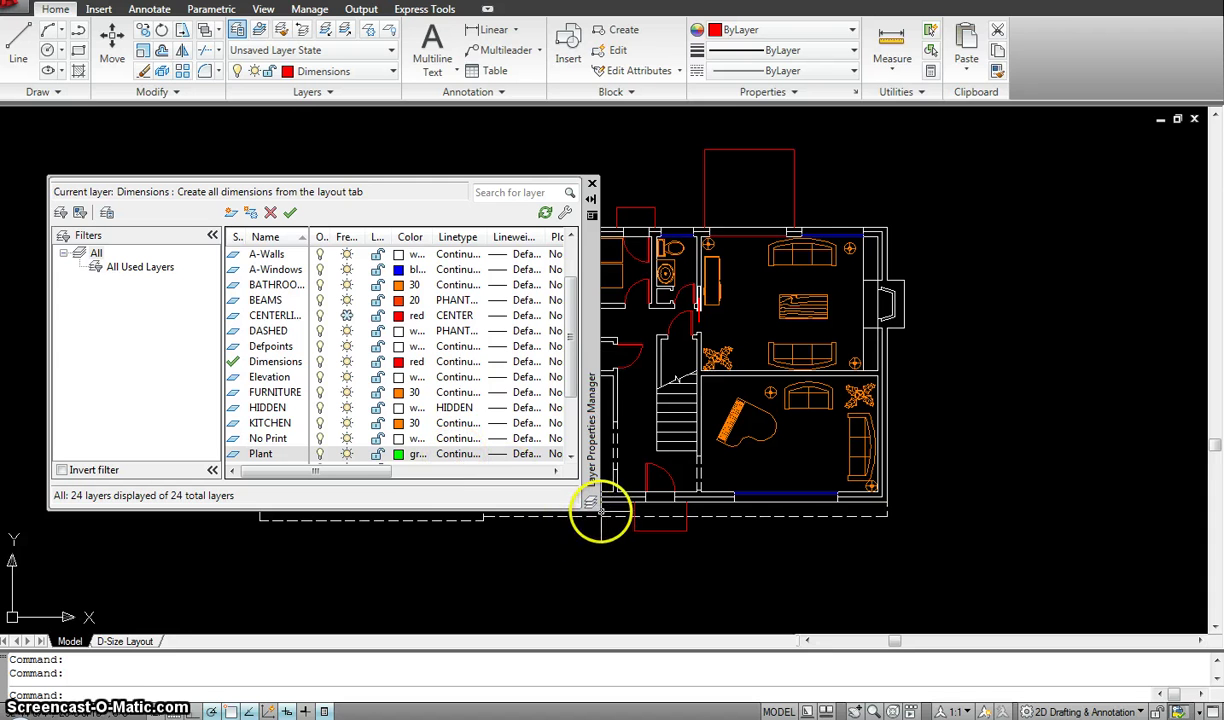
{"action": "left_click_drag", "start_coordinate": [591, 503], "coordinate": [616, 523]}
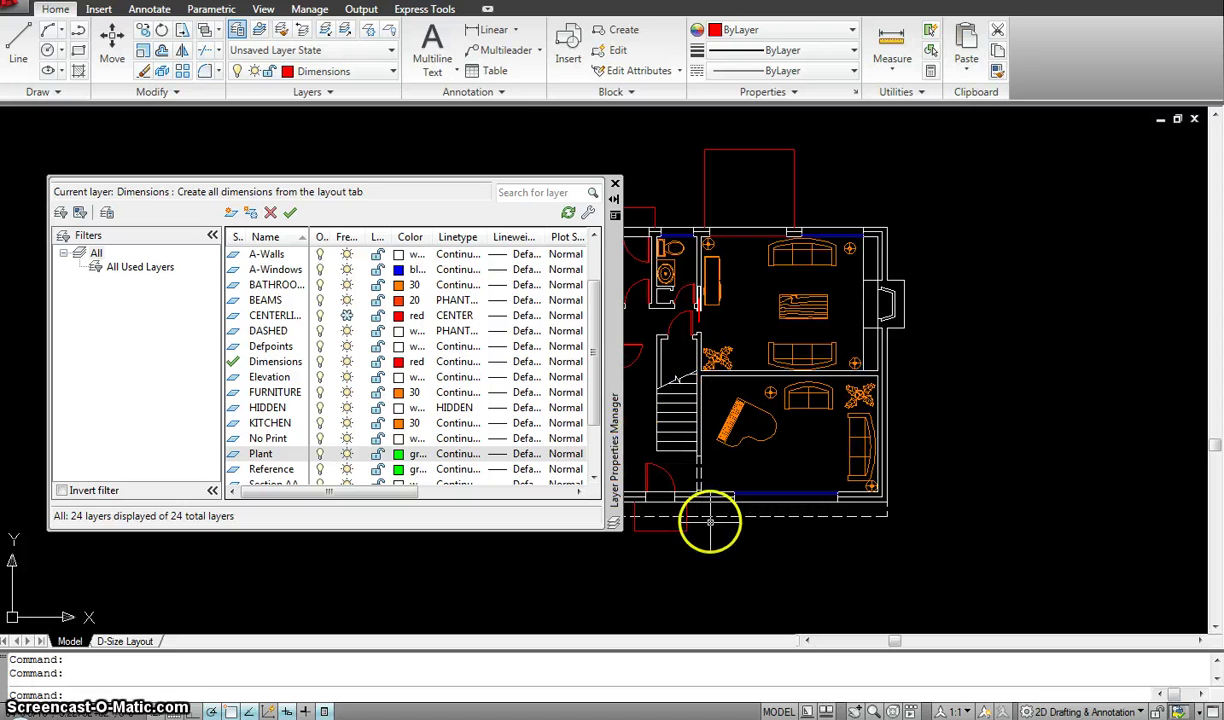
{"action": "mouse_move", "coordinate": [711, 516]}
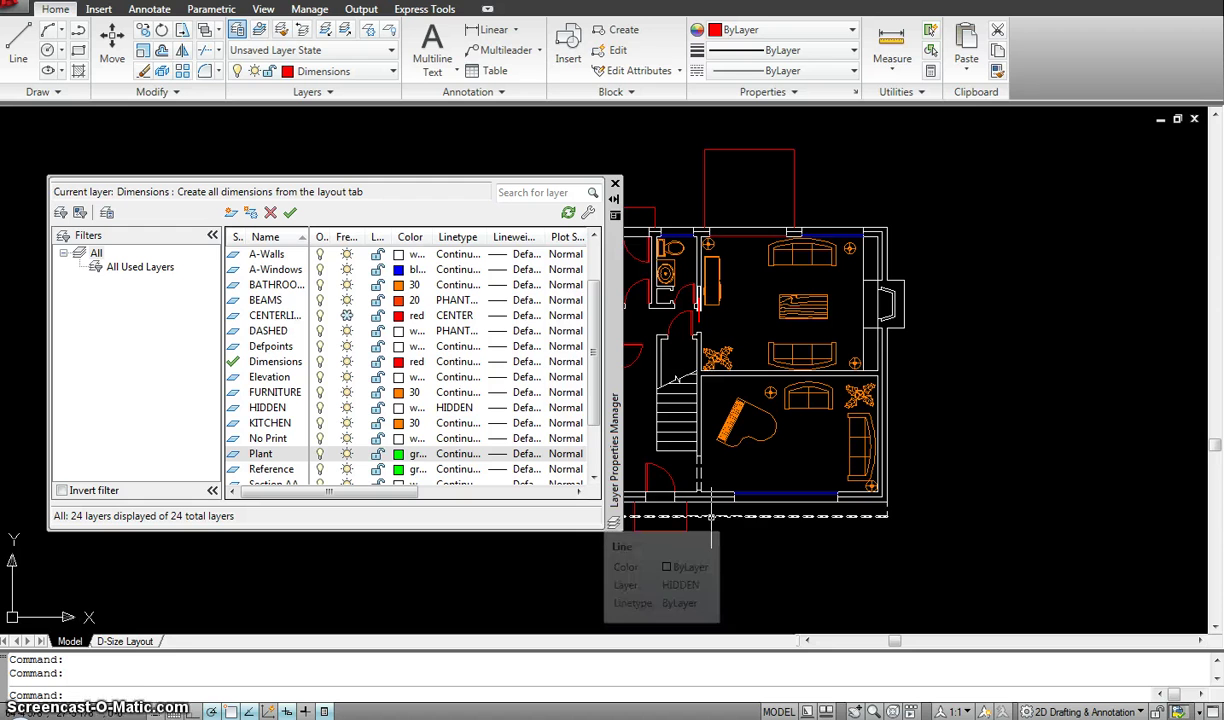
- Examine the loaded linetypes for the Plant layer and browse the loadable linetypes in acad.lin without loading any
{"action": "left_click", "coordinate": [449, 477]}
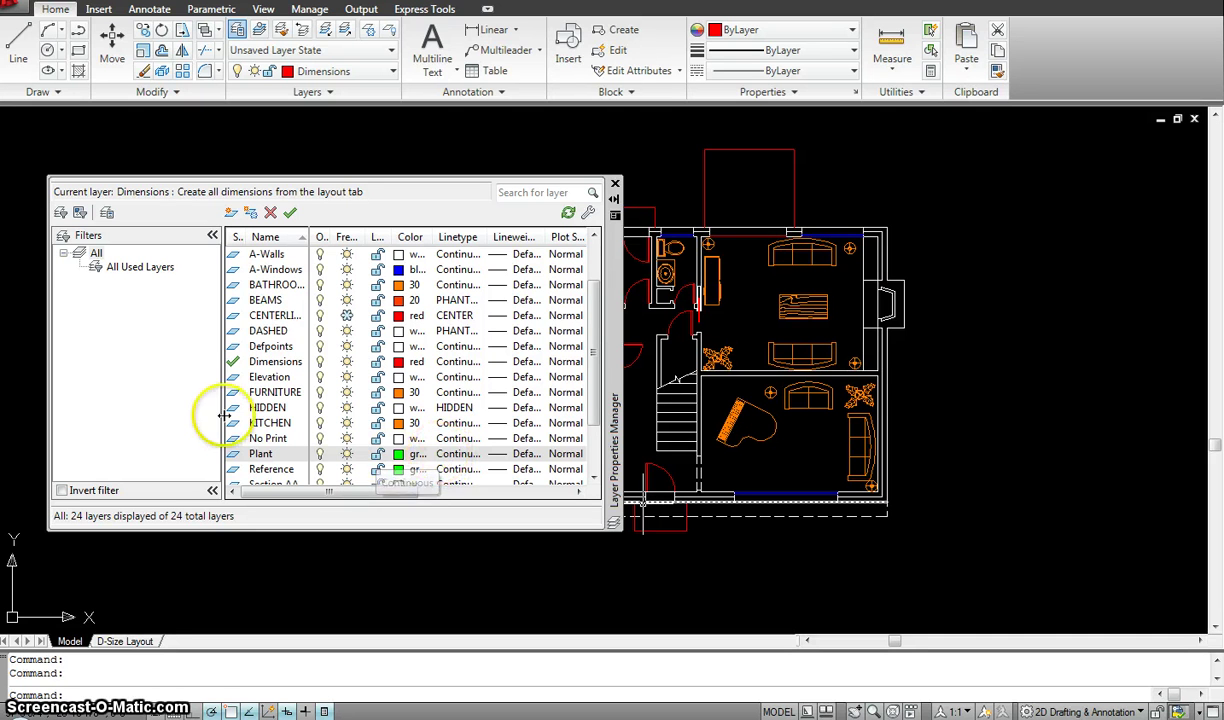
{"action": "left_click", "coordinate": [453, 458]}
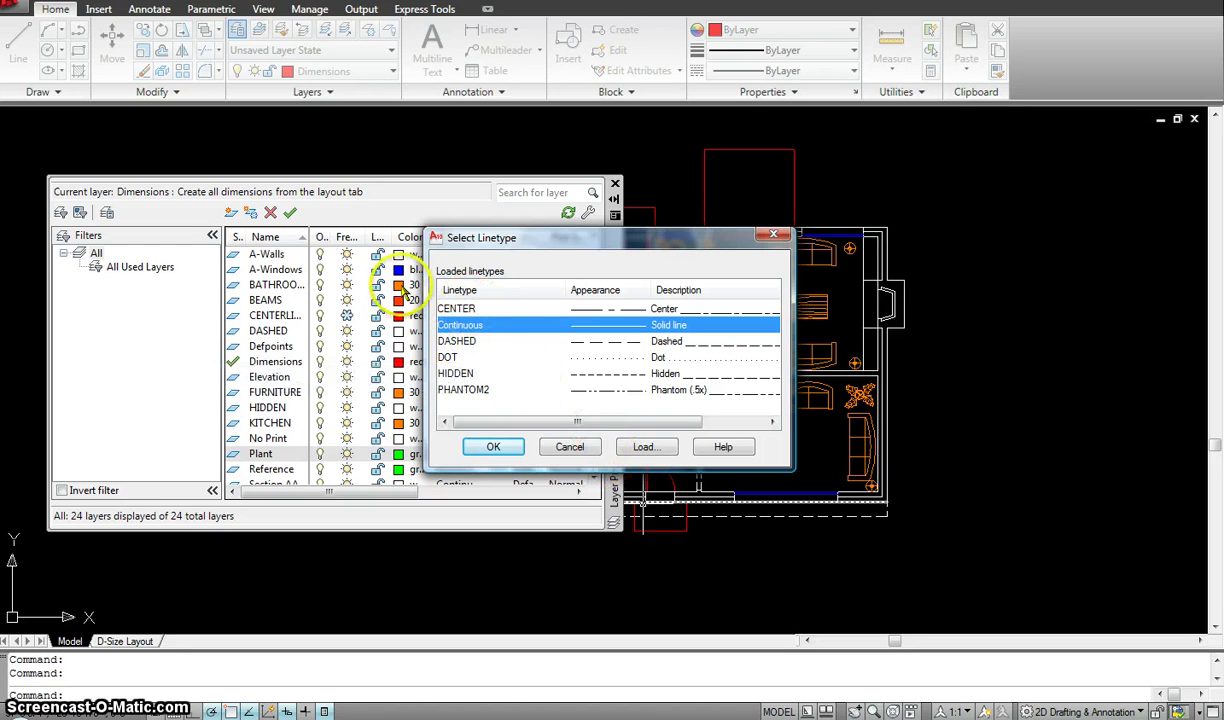
{"action": "left_click", "coordinate": [645, 447]}
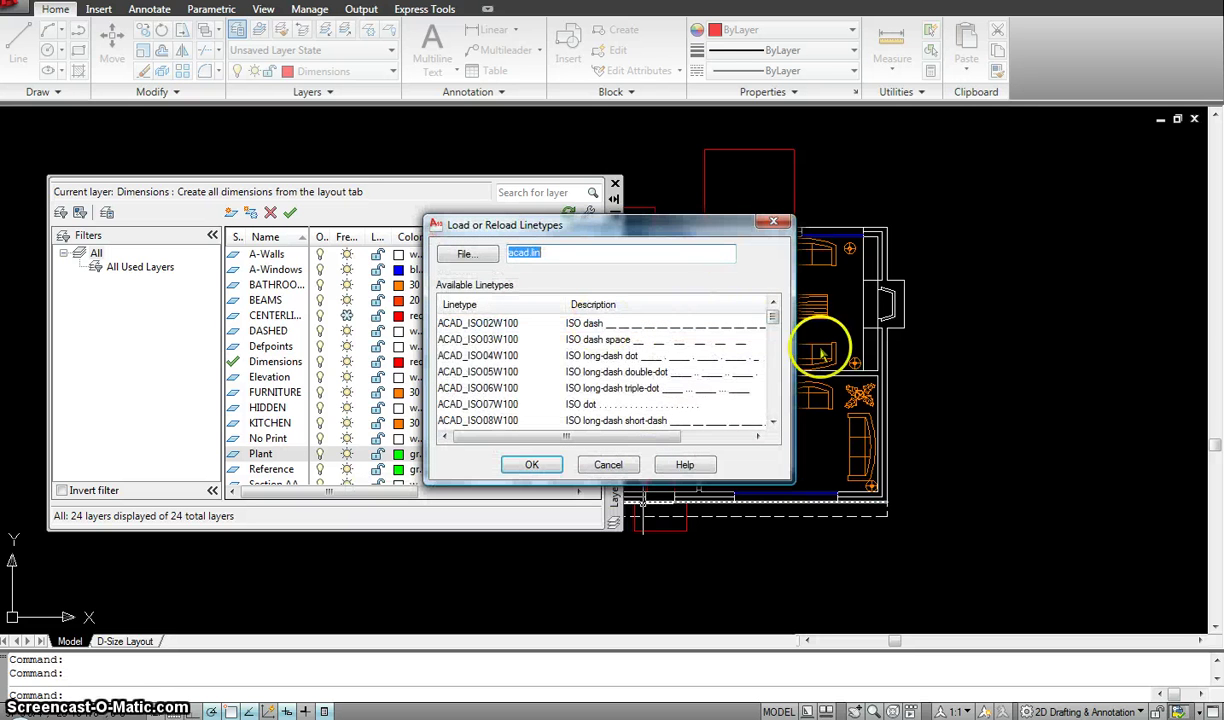
{"action": "left_click_drag", "start_coordinate": [773, 317], "coordinate": [773, 340]}
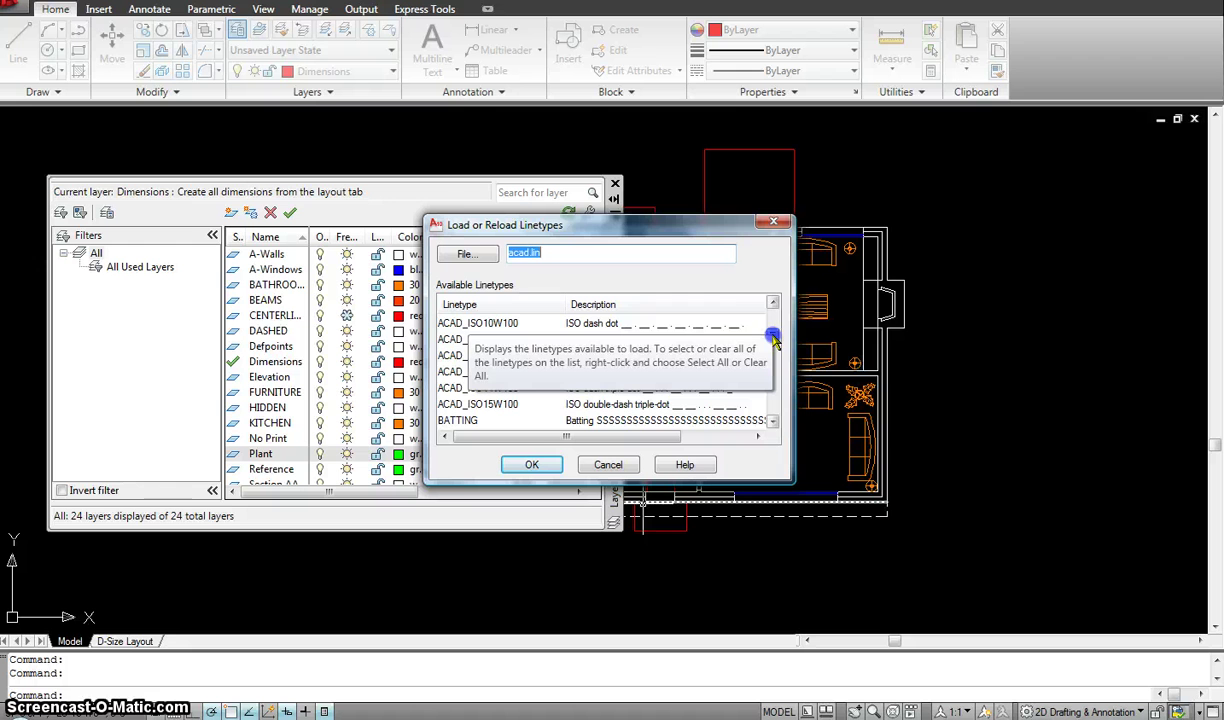
{"action": "left_click", "coordinate": [609, 440]}
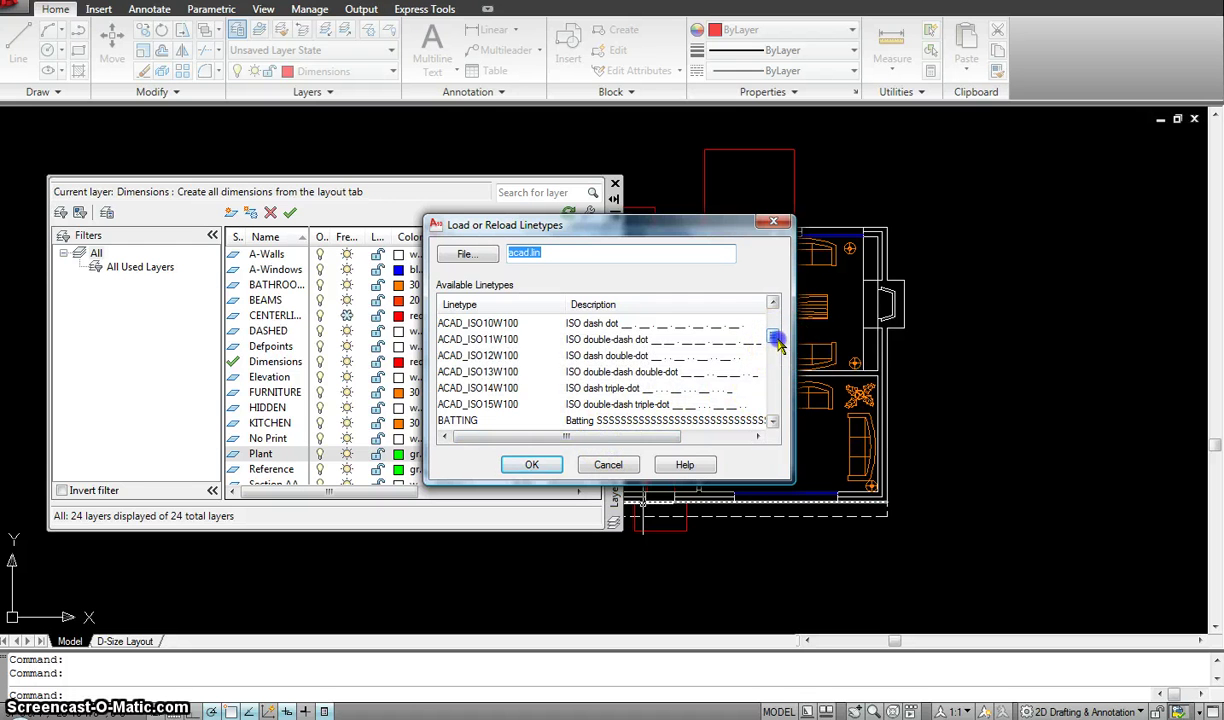
{"action": "left_click_drag", "start_coordinate": [776, 341], "coordinate": [780, 408]}
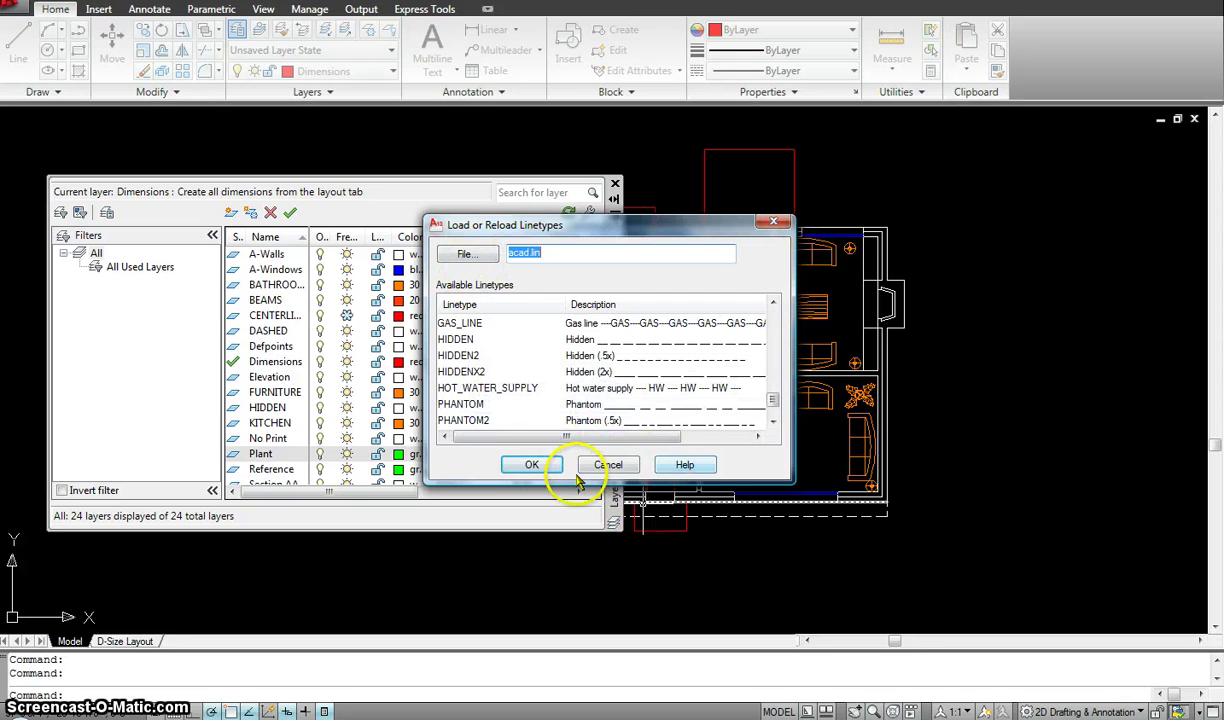
{"action": "left_click", "coordinate": [607, 466]}
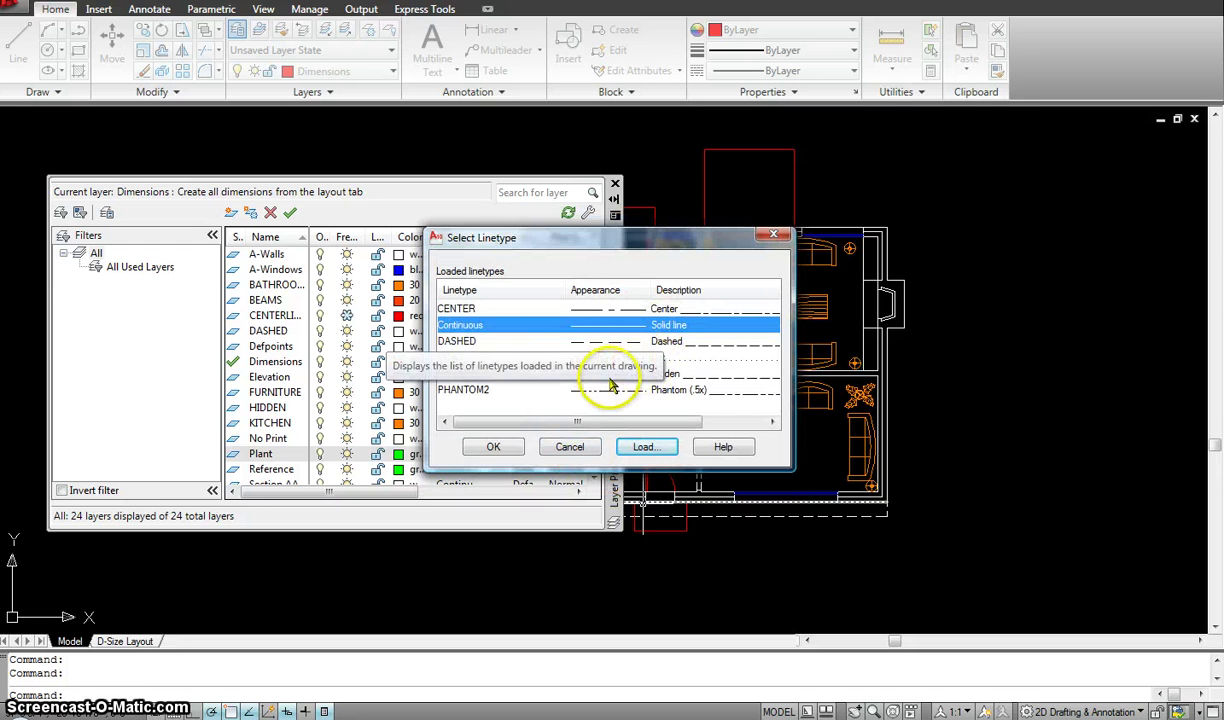
- Try selecting the HIDDEN linetype for the Plant layer, but apply Continuous instead
{"action": "left_click", "coordinate": [688, 376]}
{"action": "left_click", "coordinate": [482, 452]}
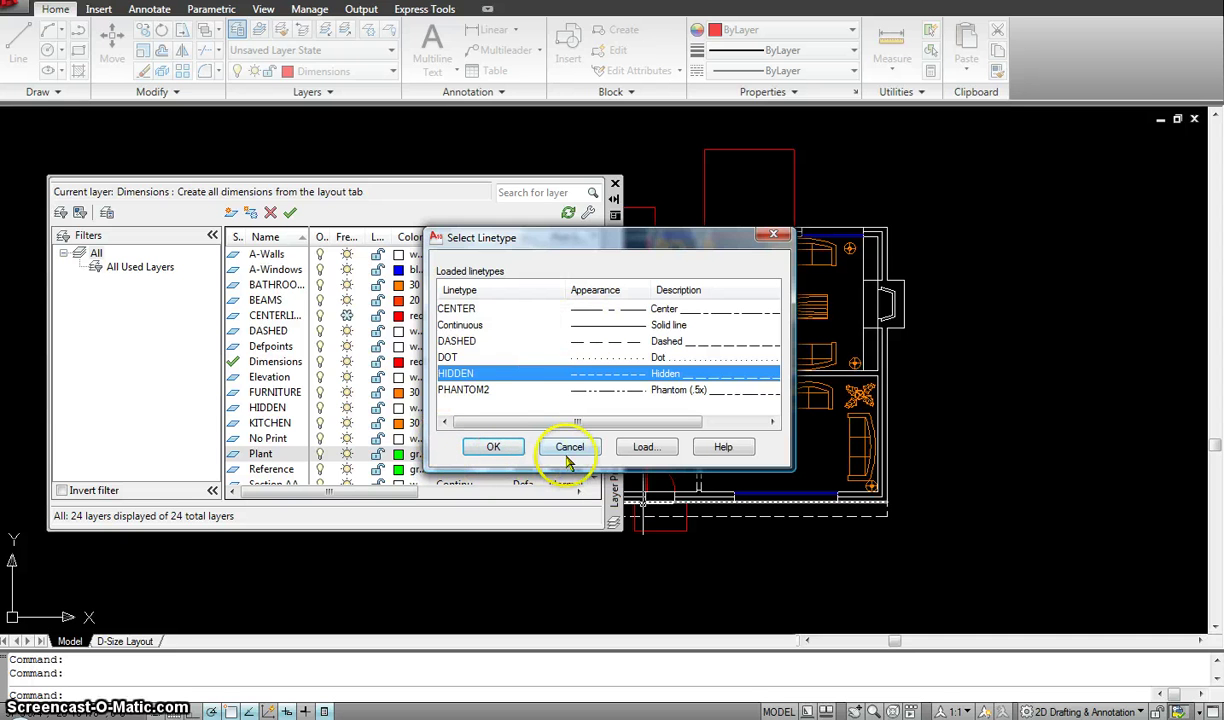
{"action": "left_click", "coordinate": [466, 327]}
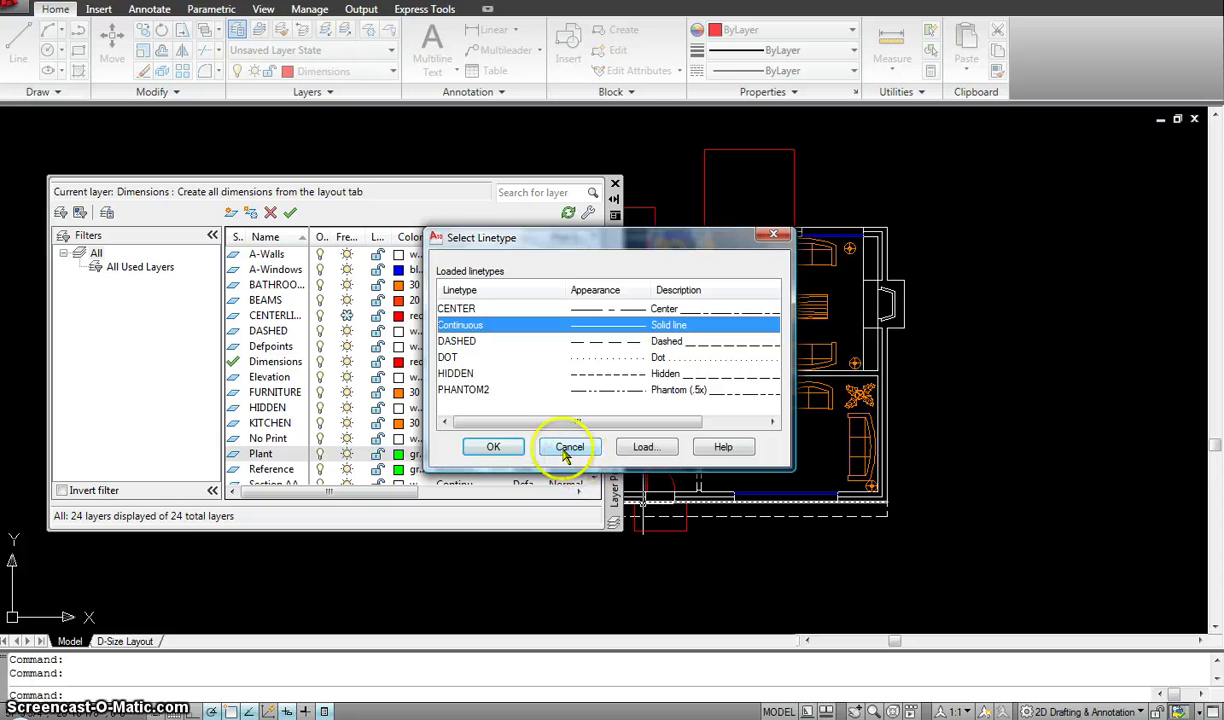
{"action": "left_click", "coordinate": [490, 446]}
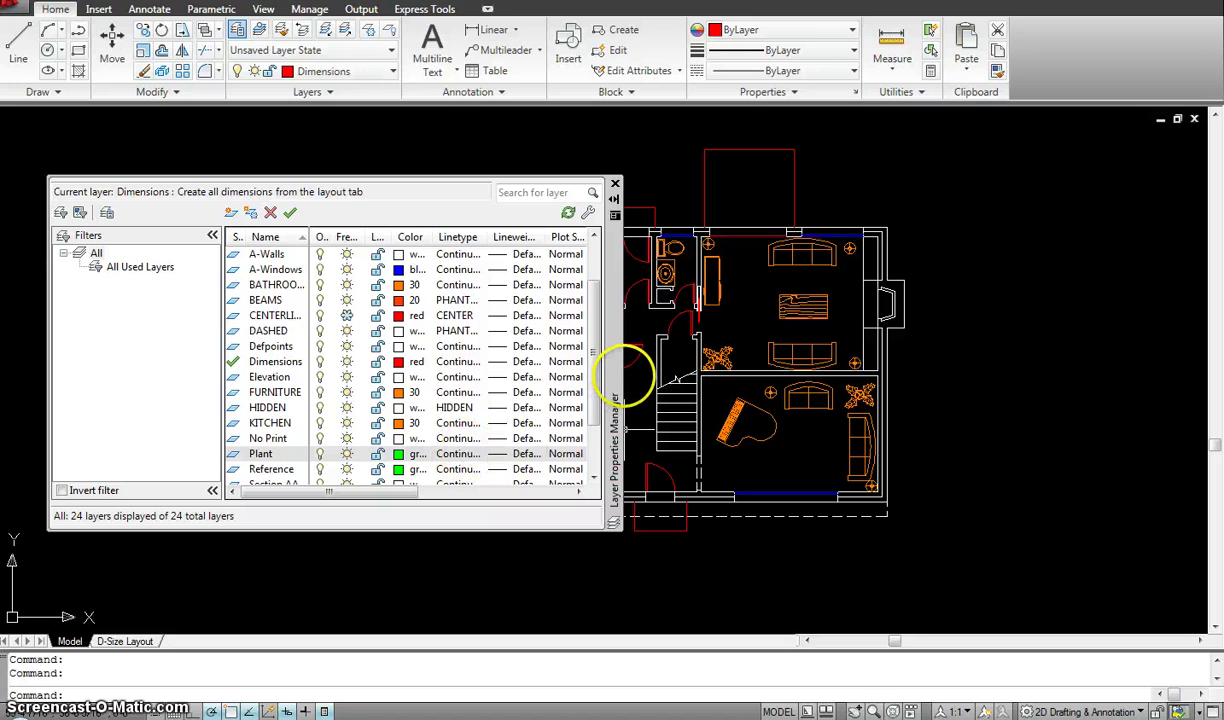
- Browse the available lineweights for the Plant layer and leave the setting at Default
{"action": "left_click", "coordinate": [513, 454]}
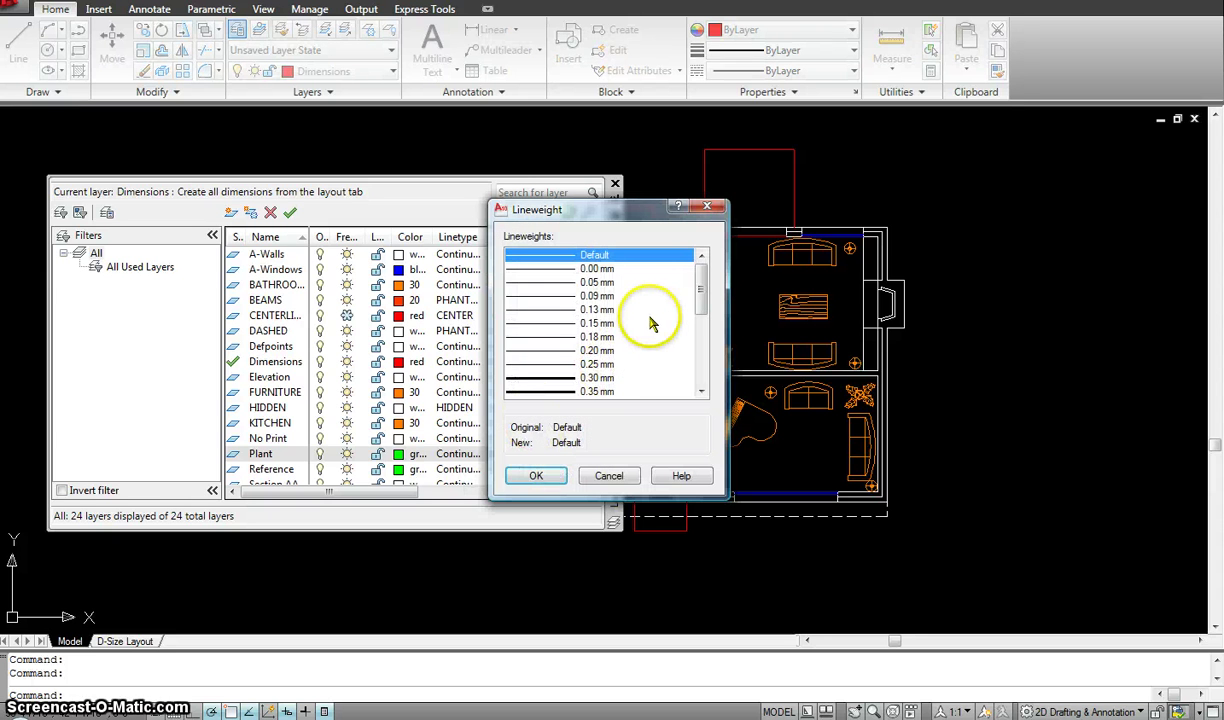
{"action": "left_click_drag", "start_coordinate": [702, 288], "coordinate": [697, 323]}
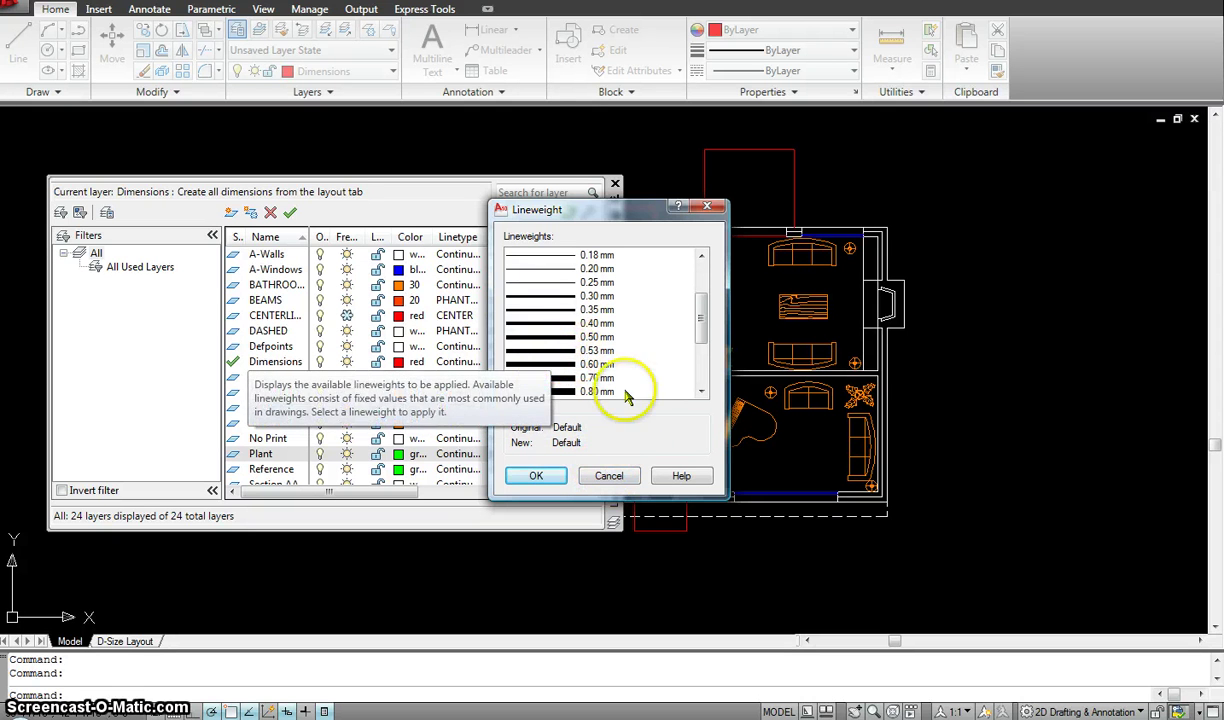
{"action": "left_click", "coordinate": [612, 476]}
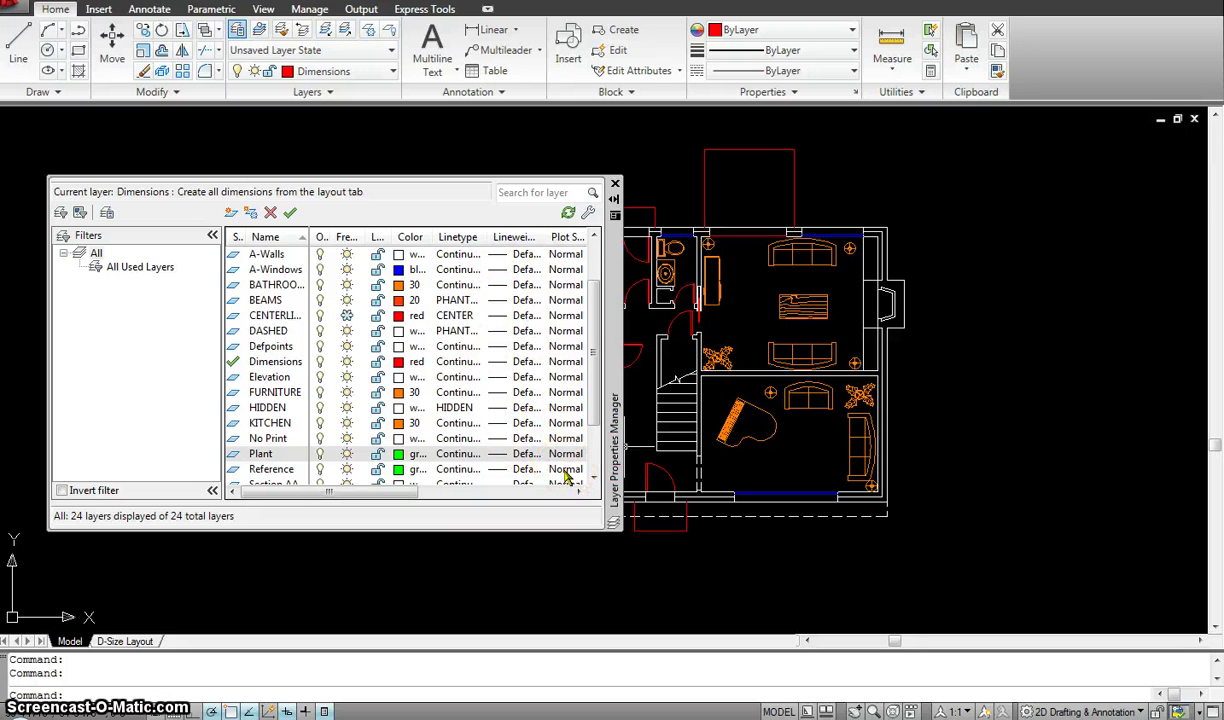
- Look at the plot style choices for the Reference layer and close them without a change
{"action": "left_click", "coordinate": [565, 470]}
{"action": "left_click", "coordinate": [565, 470]}
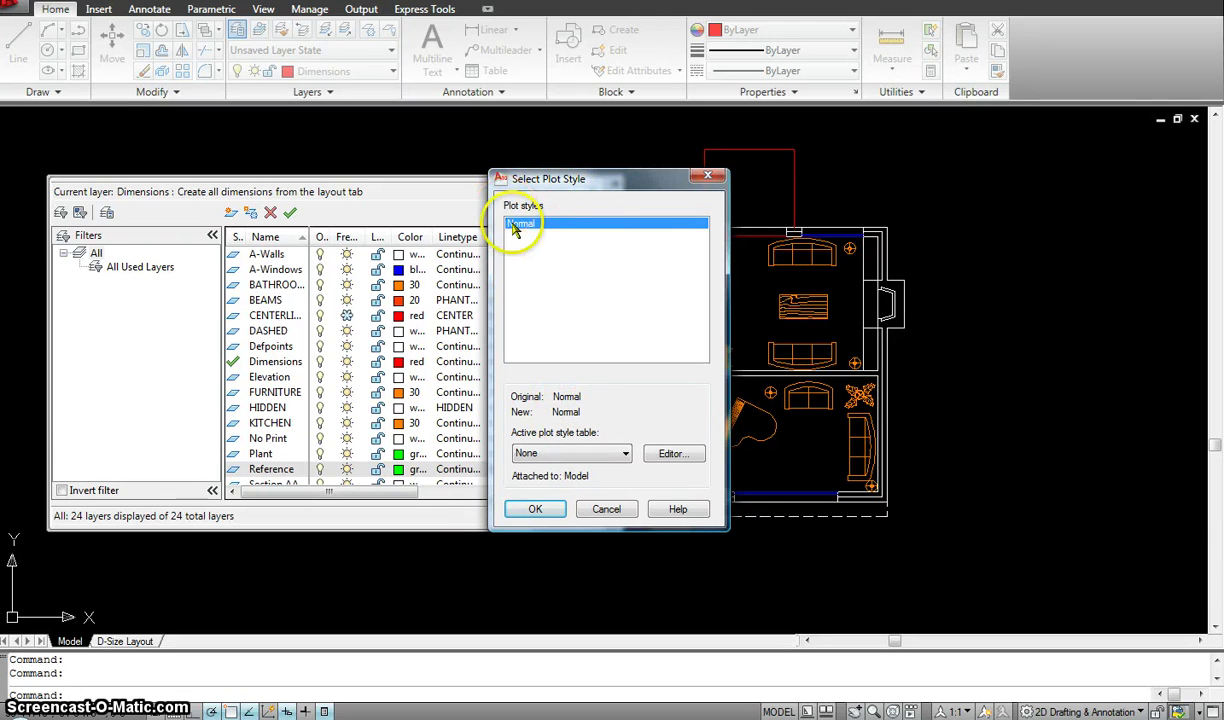
{"action": "left_click", "coordinate": [607, 510]}
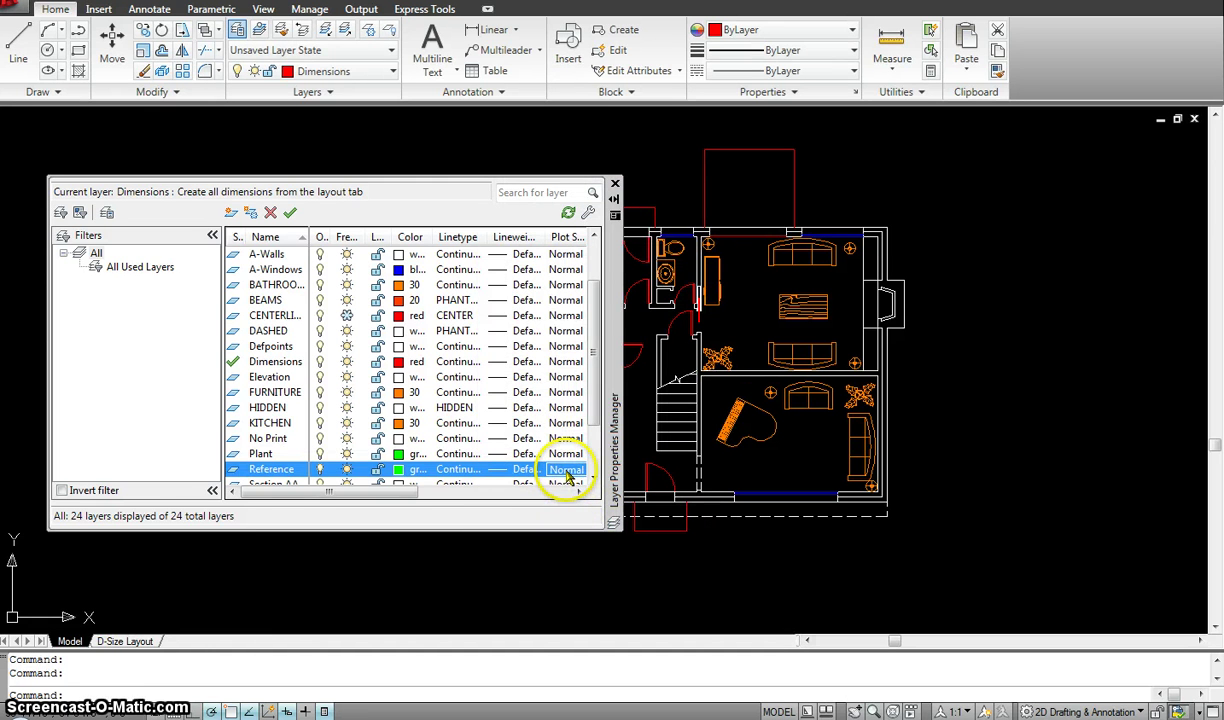
{"action": "left_click", "coordinate": [423, 663]}
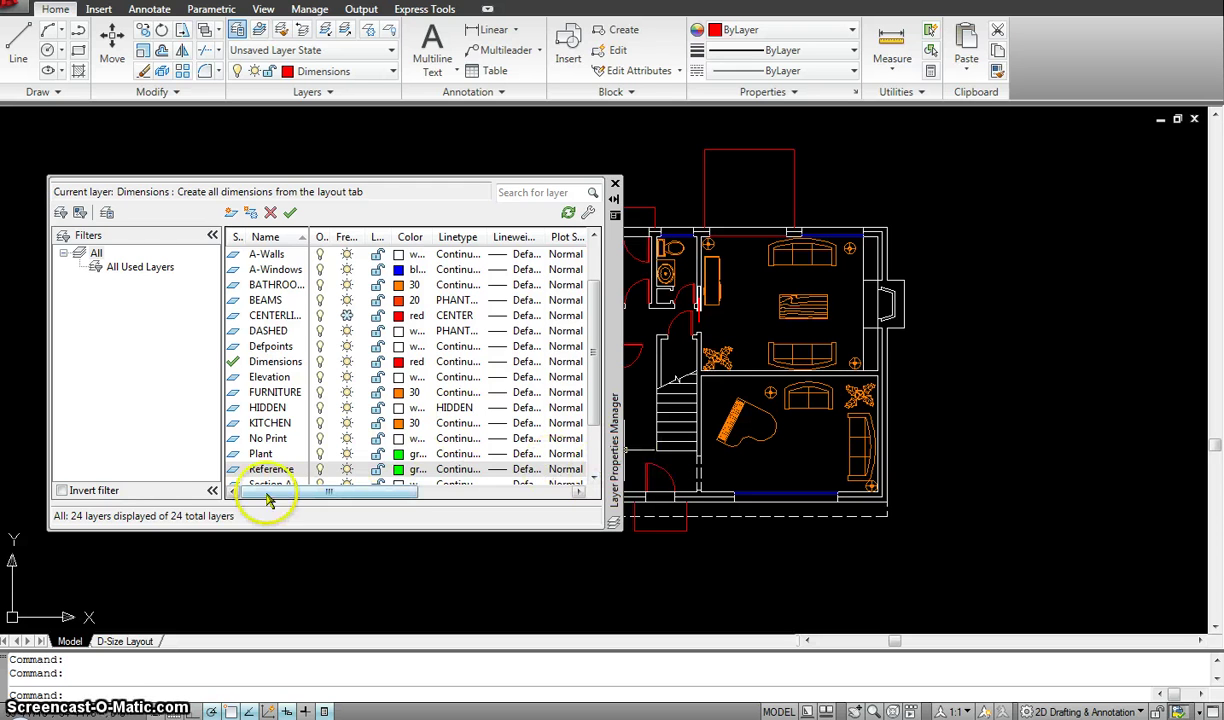
- Make the Plant layer the current layer
{"action": "left_click", "coordinate": [261, 455]}
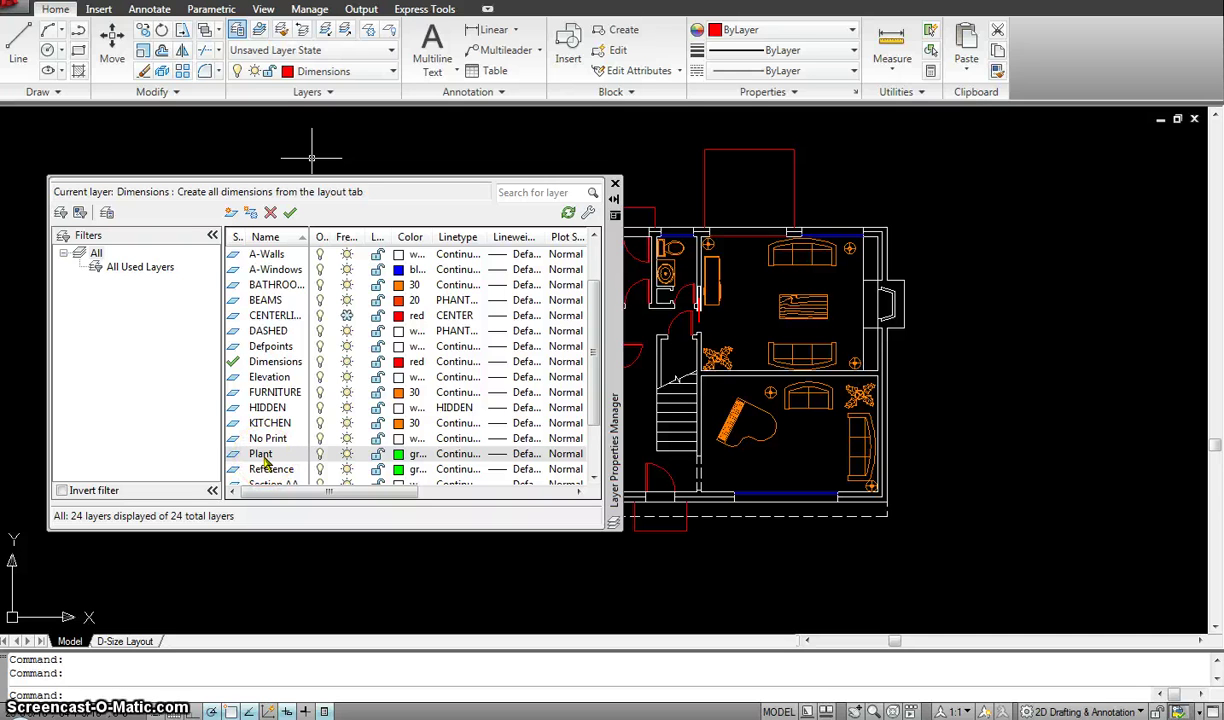
{"action": "left_click", "coordinate": [262, 455]}
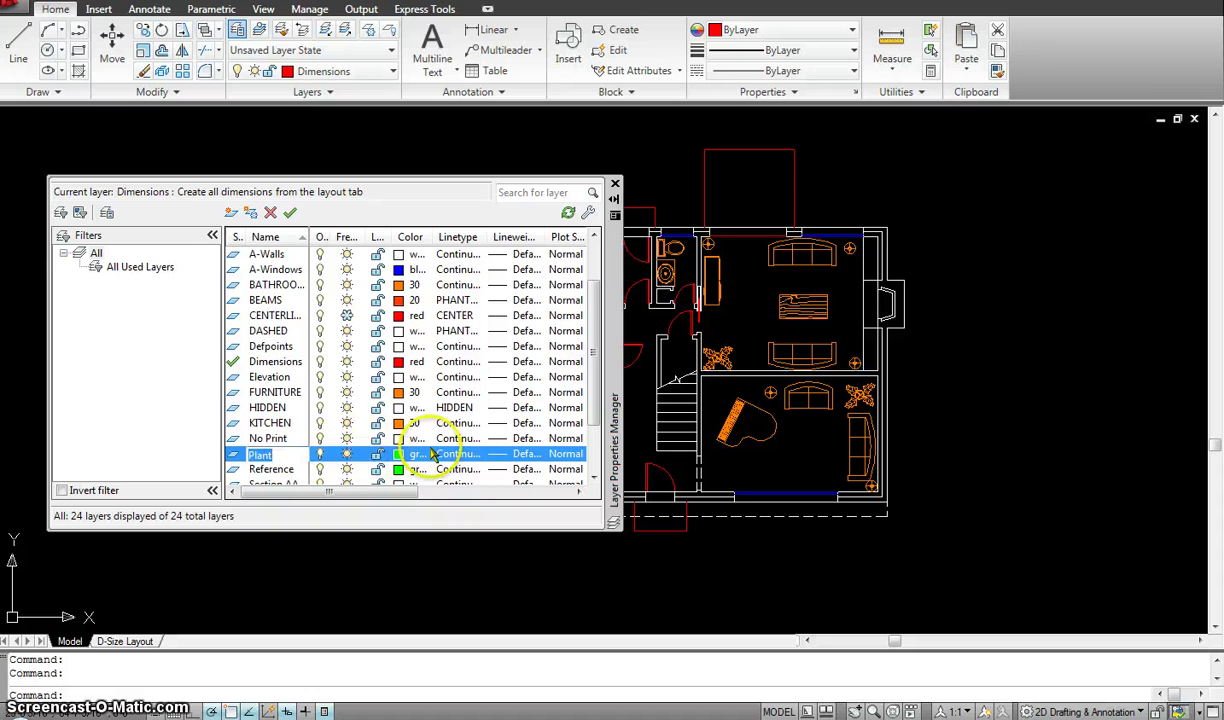
{"action": "left_click", "coordinate": [290, 214]}
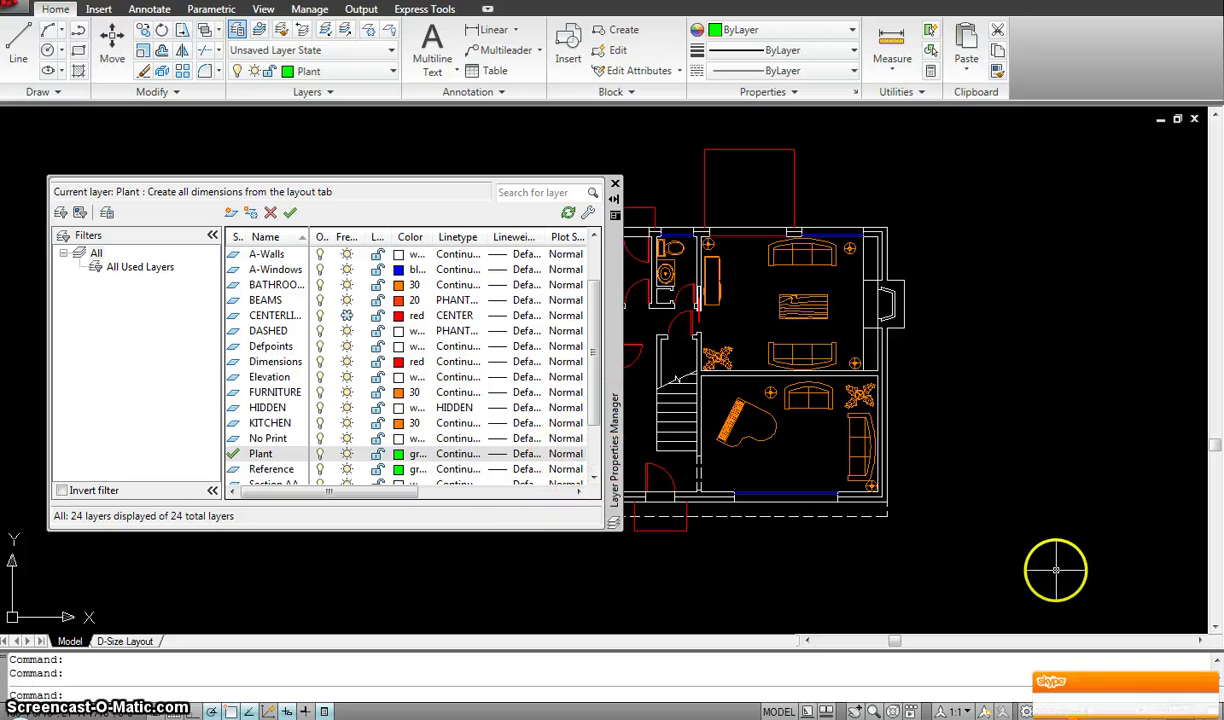
- Draw a steep diagonal line about 8 feet long on the Plant layer, to the right of the floor plan
{"action": "type", "text": "l"}
{"action": "key", "text": "Return"}
{"action": "left_click", "coordinate": [1009, 415]}
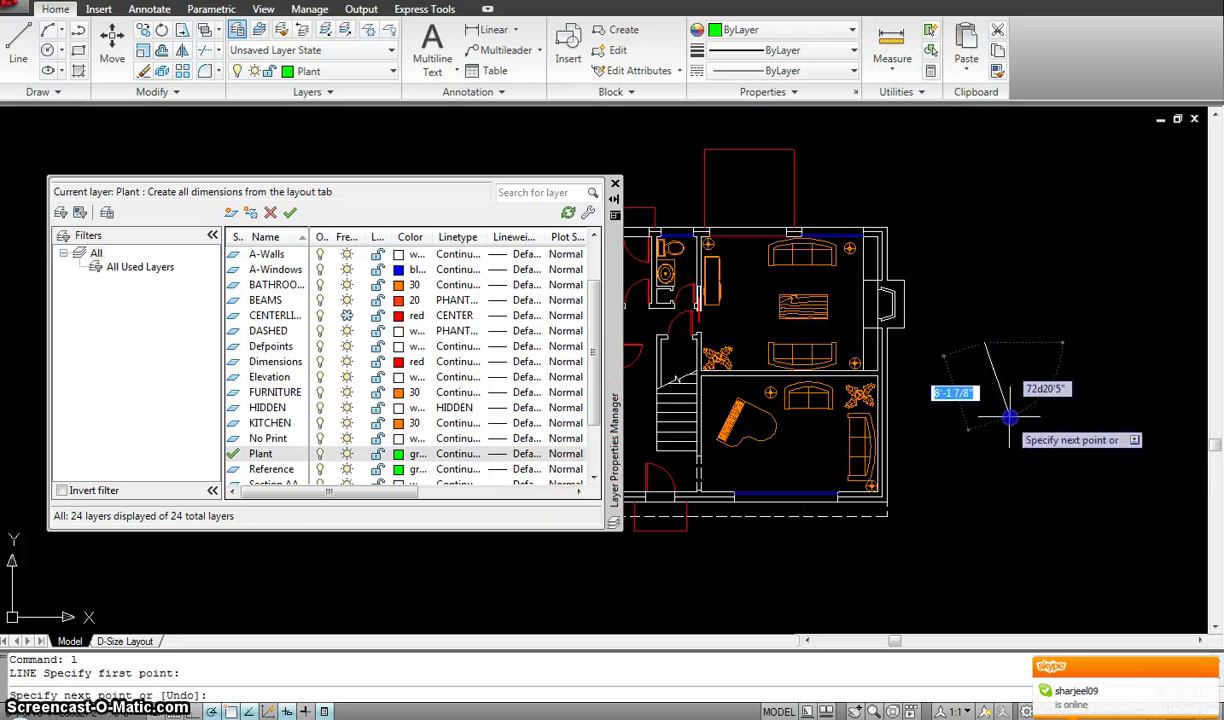
{"action": "left_click", "coordinate": [982, 349]}
{"action": "key", "text": "Return"}
{"action": "left_click", "coordinate": [980, 362]}
{"action": "key", "text": "Escape"}
{"action": "key", "text": "Escape"}
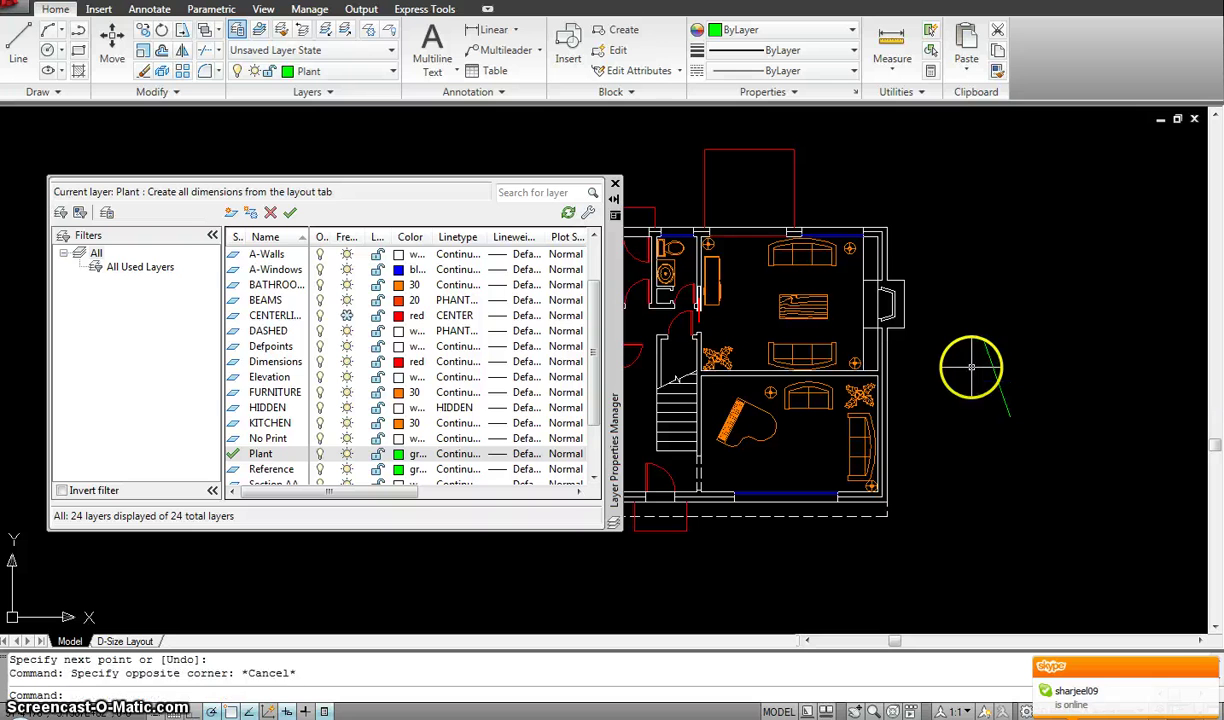
- Draw a second, shorter slanted line on the Plant layer, between the floor plan and the first green line
{"action": "type", "text": "l"}
{"action": "key", "text": "Return"}
{"action": "left_click", "coordinate": [951, 357]}
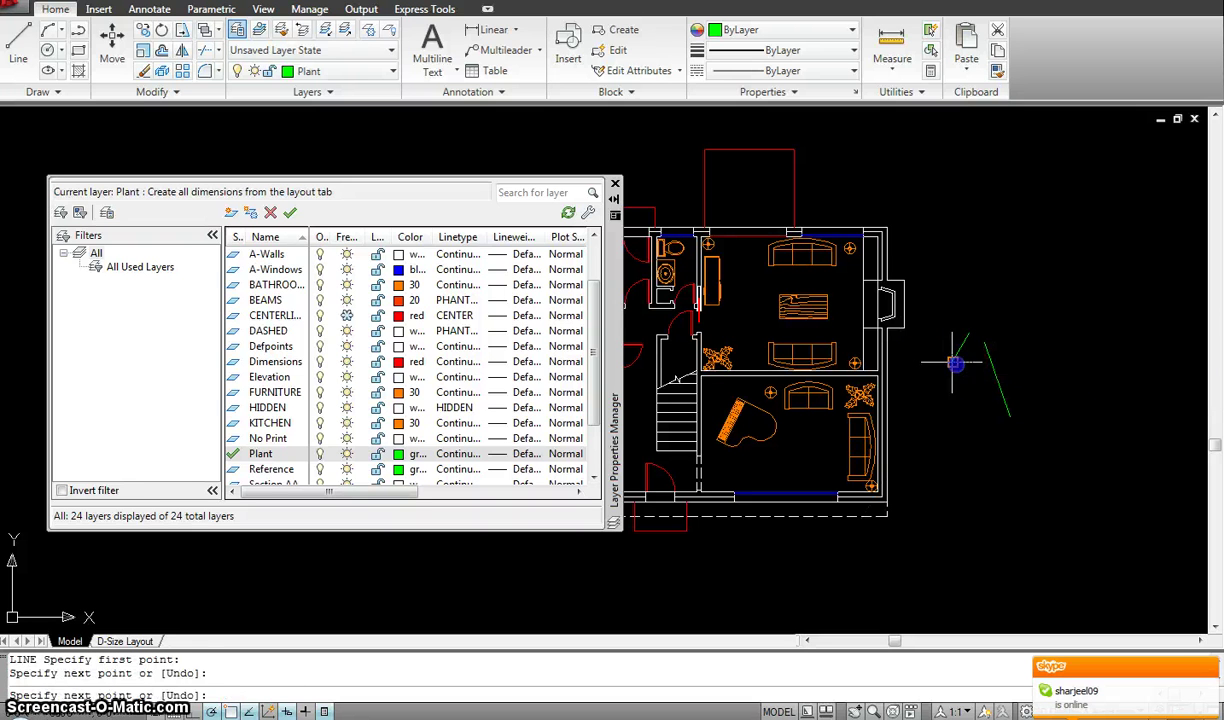
{"action": "key", "text": "Escape"}
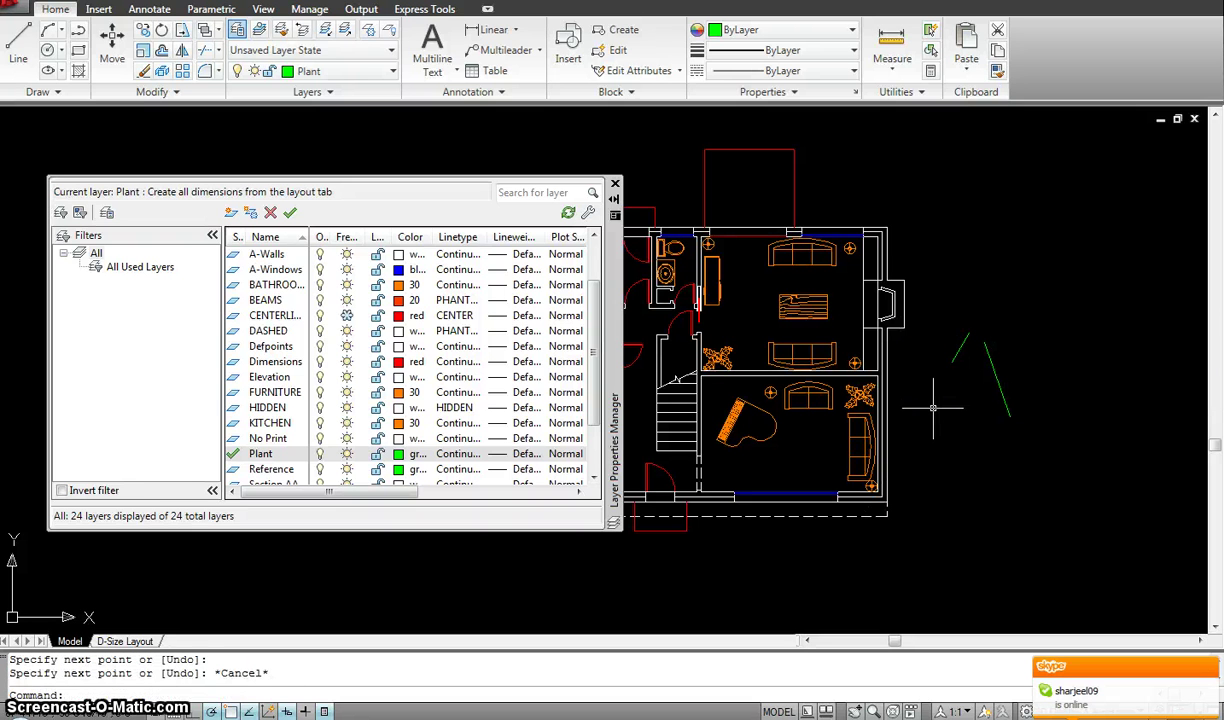
{"action": "left_click", "coordinate": [978, 360]}
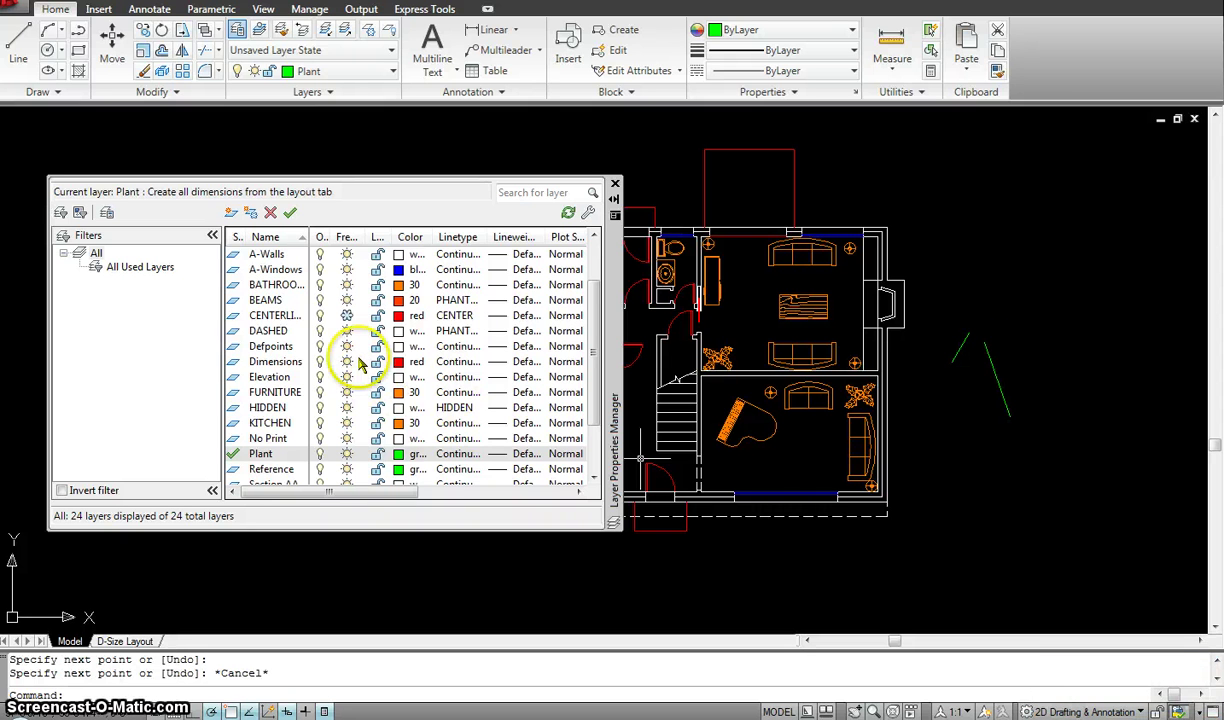
- Delete the BEAMS layer from the drawing's layer list
{"action": "left_click", "coordinate": [345, 315]}
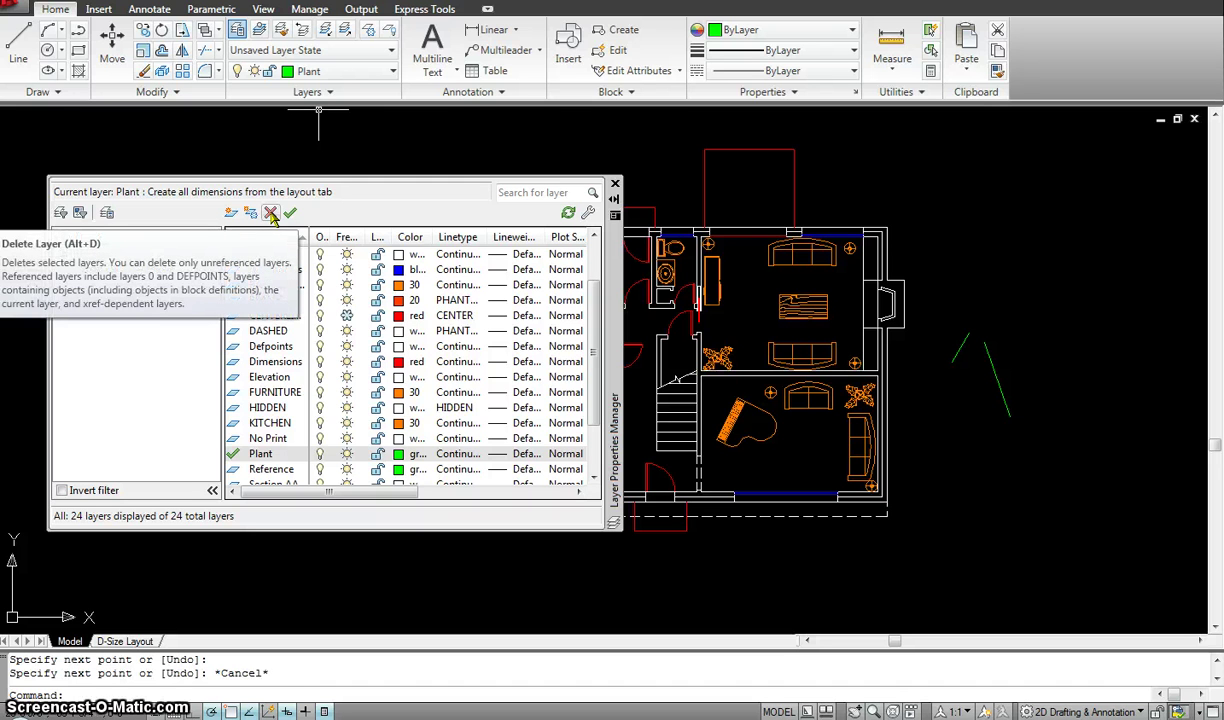
{"action": "left_click", "coordinate": [272, 409]}
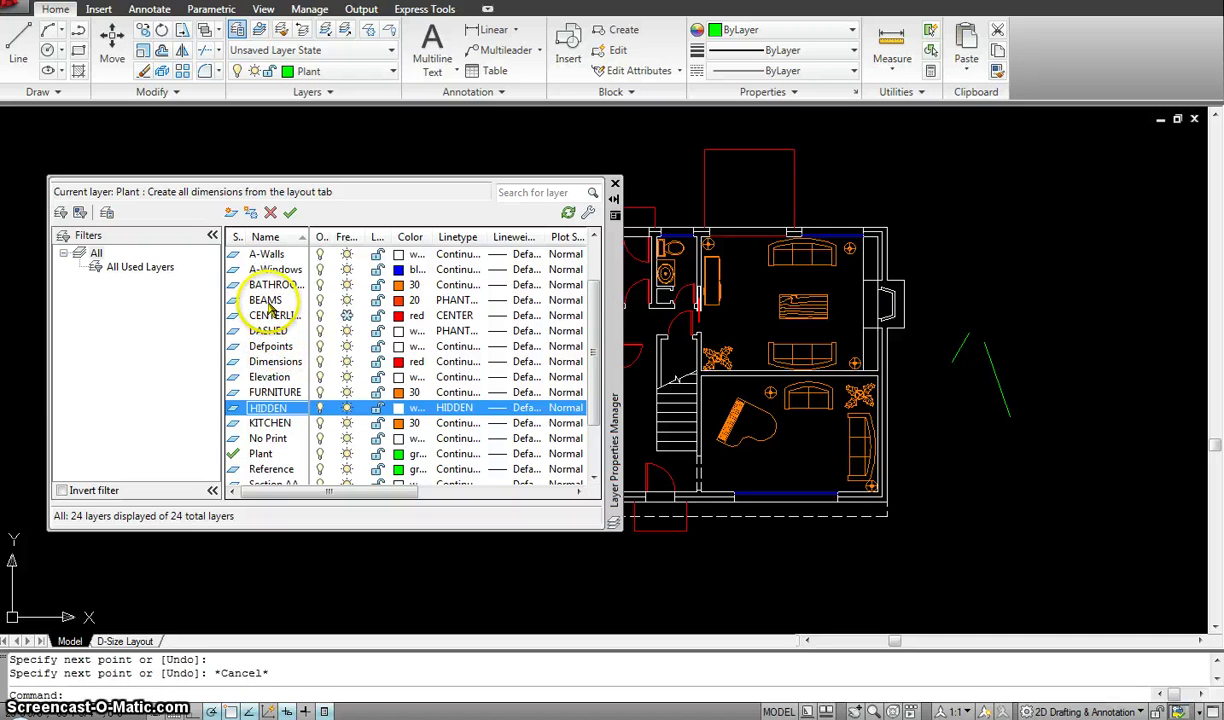
{"action": "left_click", "coordinate": [266, 303]}
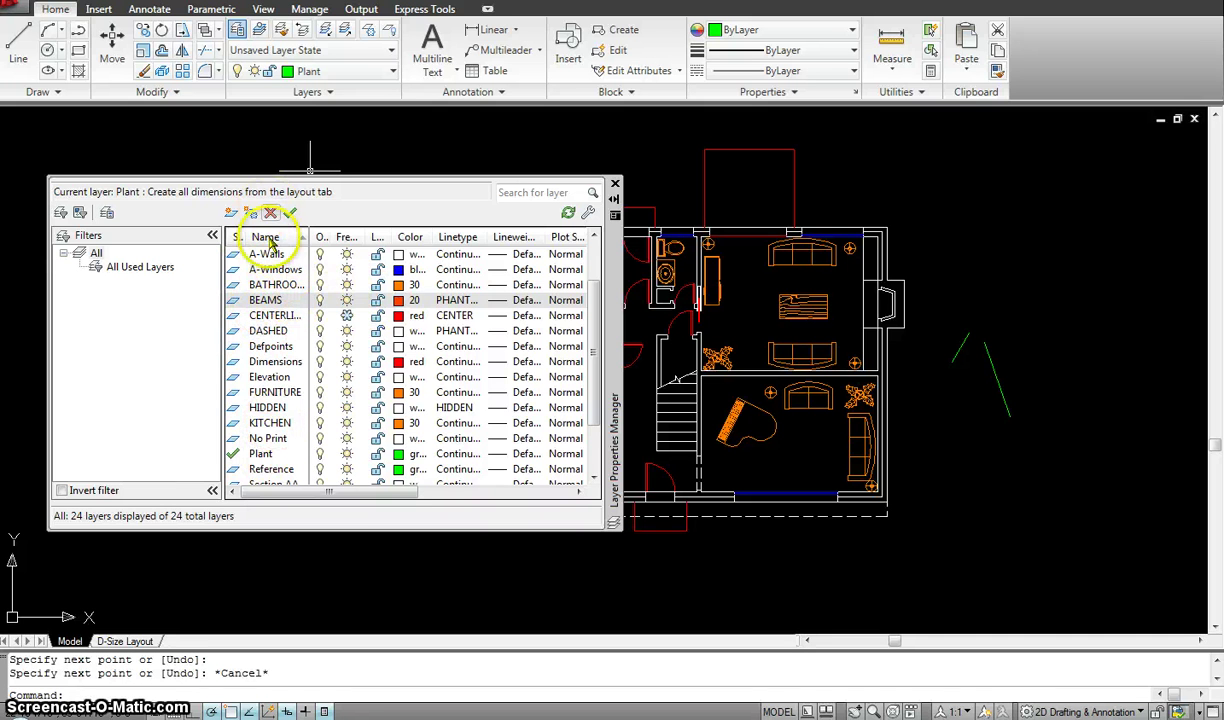
{"action": "left_click", "coordinate": [268, 301]}
{"action": "left_click", "coordinate": [268, 301]}
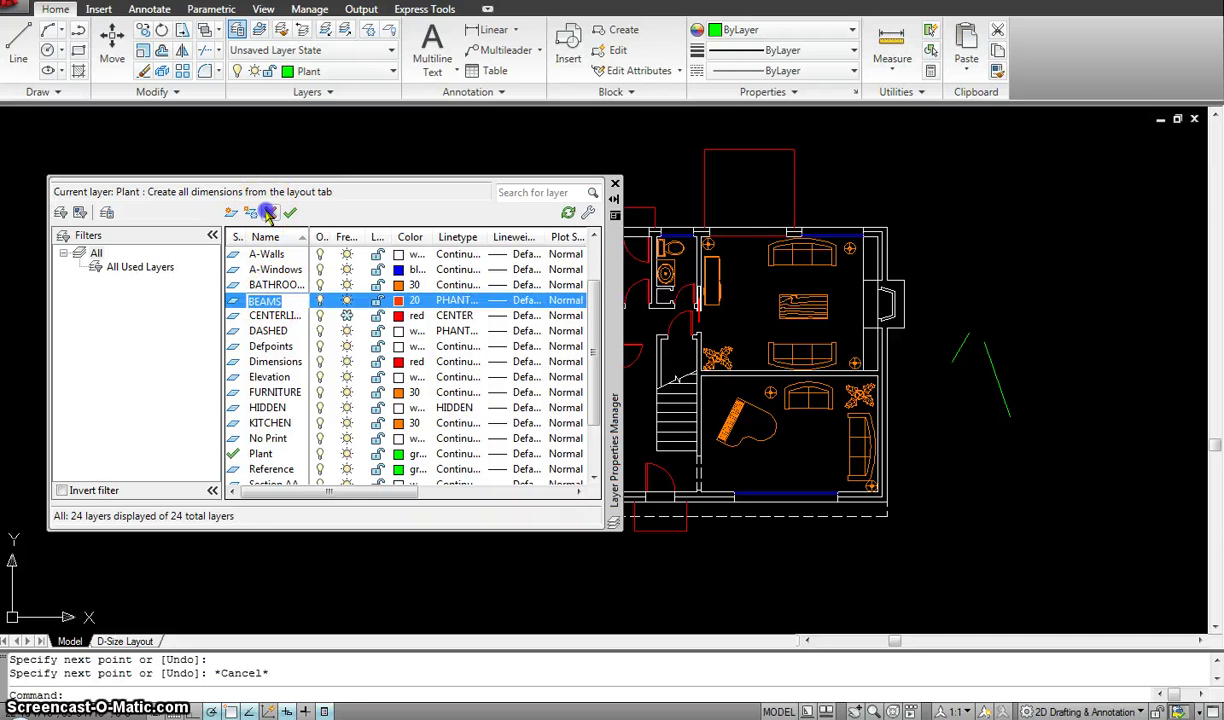
{"action": "left_click", "coordinate": [268, 214]}
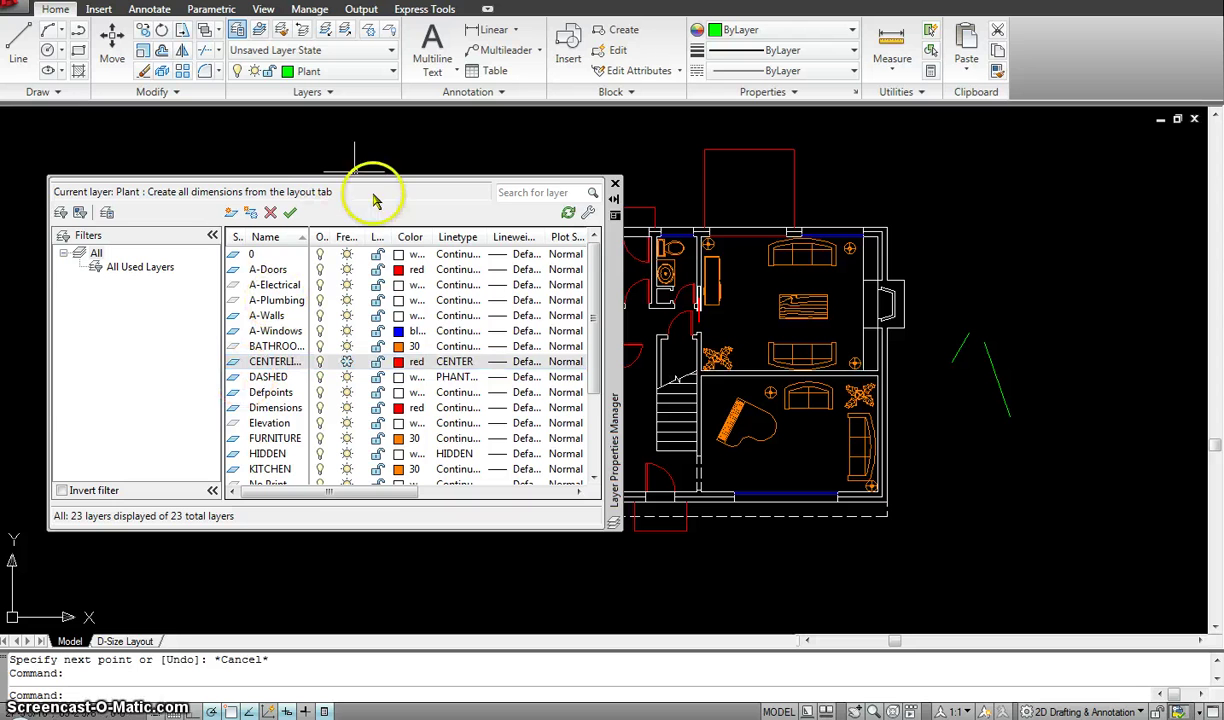
- Select the Plant layer in the layer list
{"action": "left_click_drag", "start_coordinate": [601, 350], "coordinate": [598, 378]}
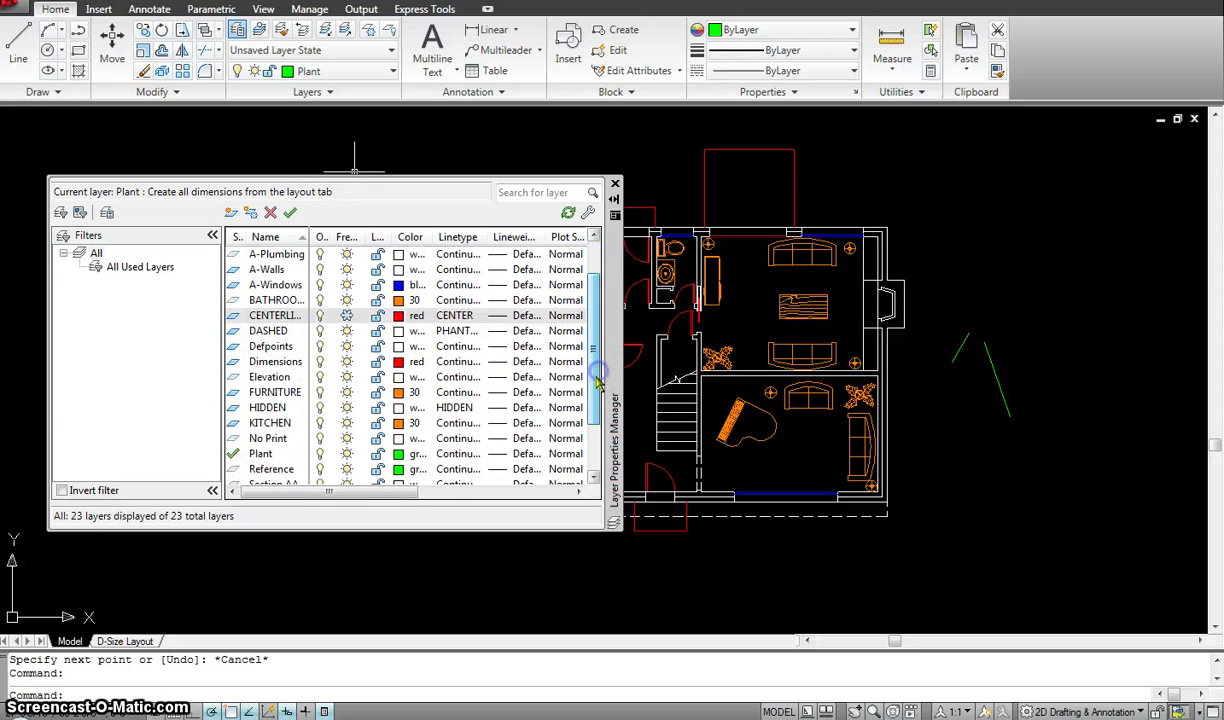
{"action": "left_click", "coordinate": [255, 455]}
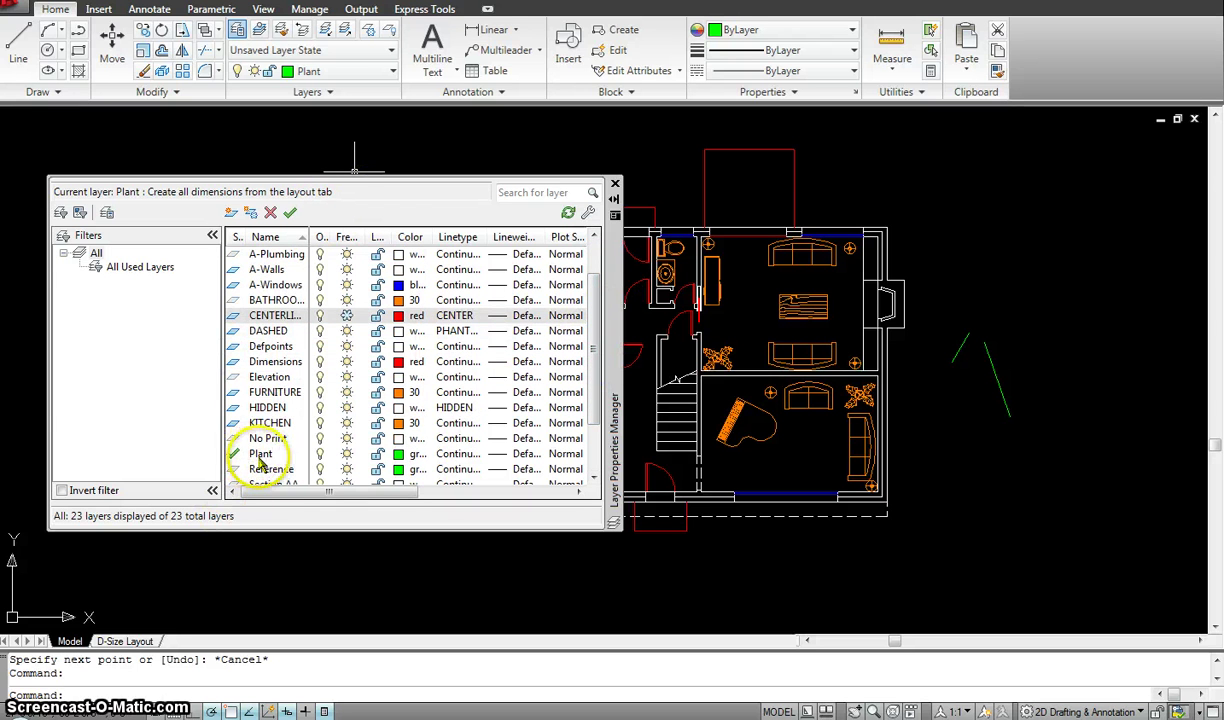